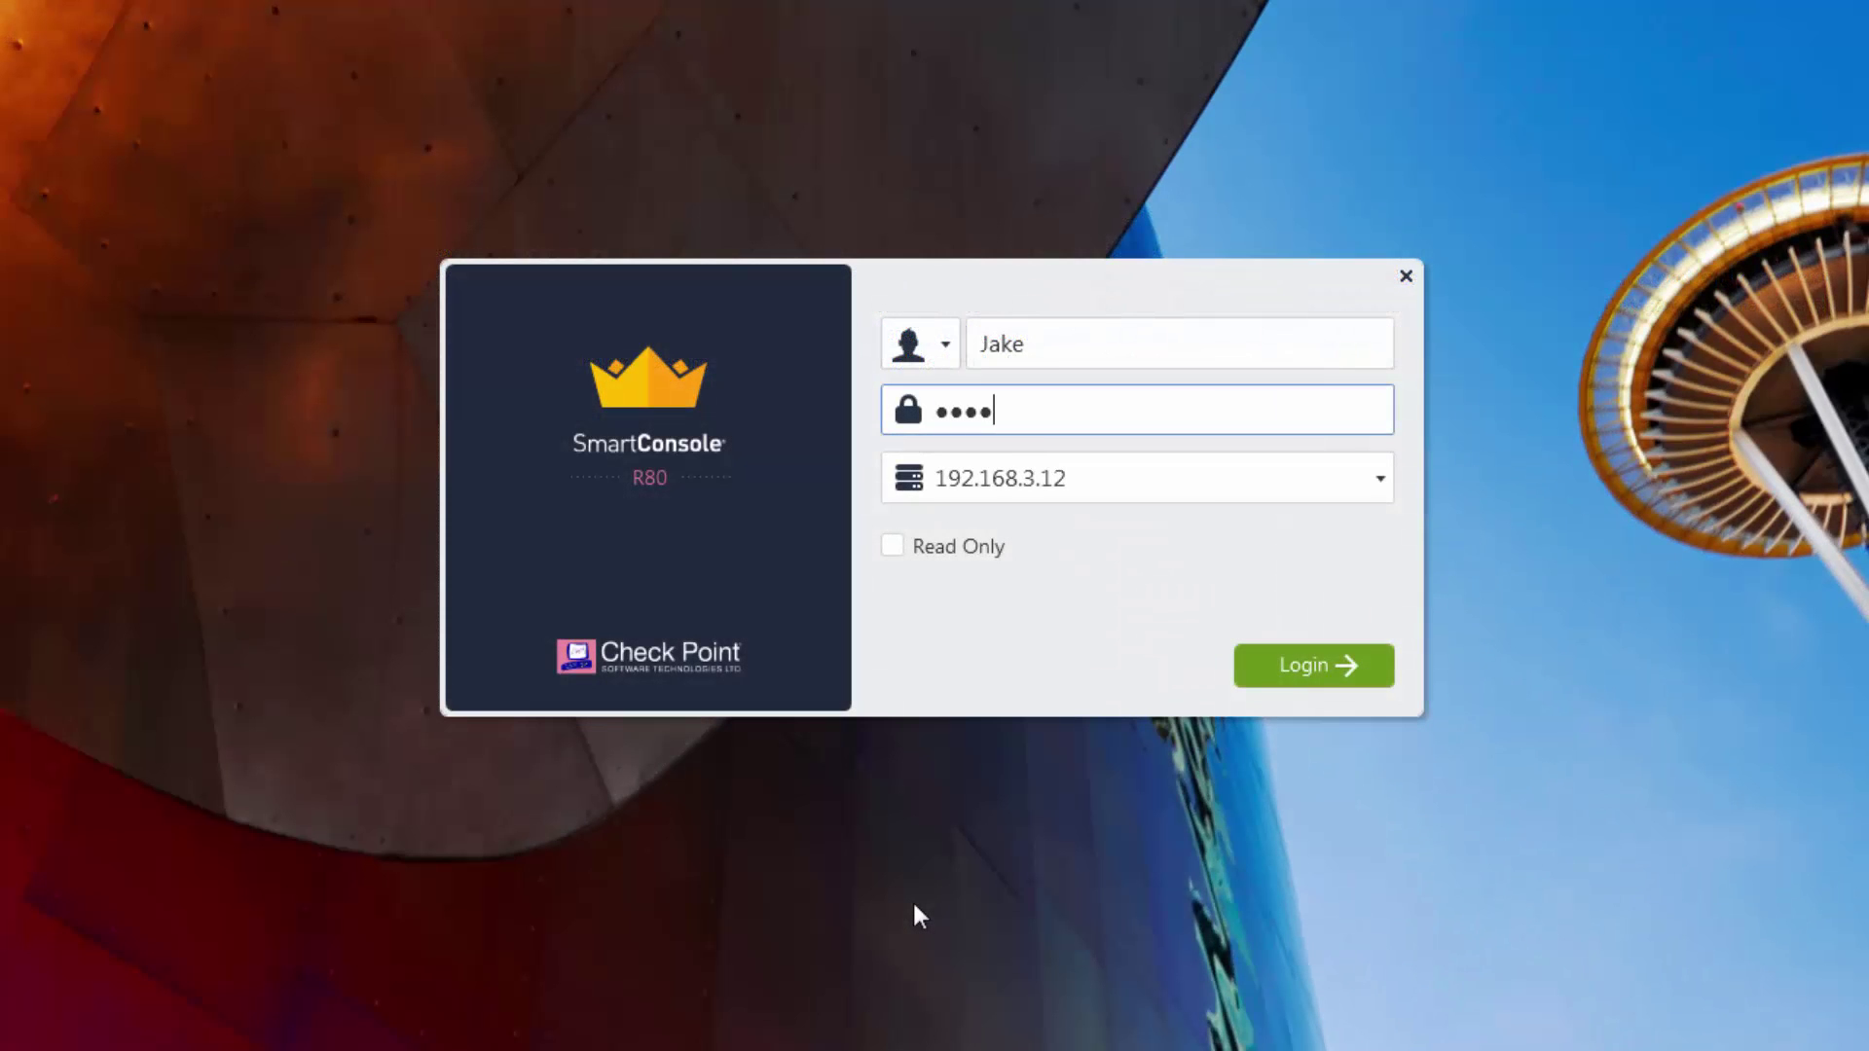
- Sign in to the management server and wait for the Gateways & Servers list to load
key("Return")
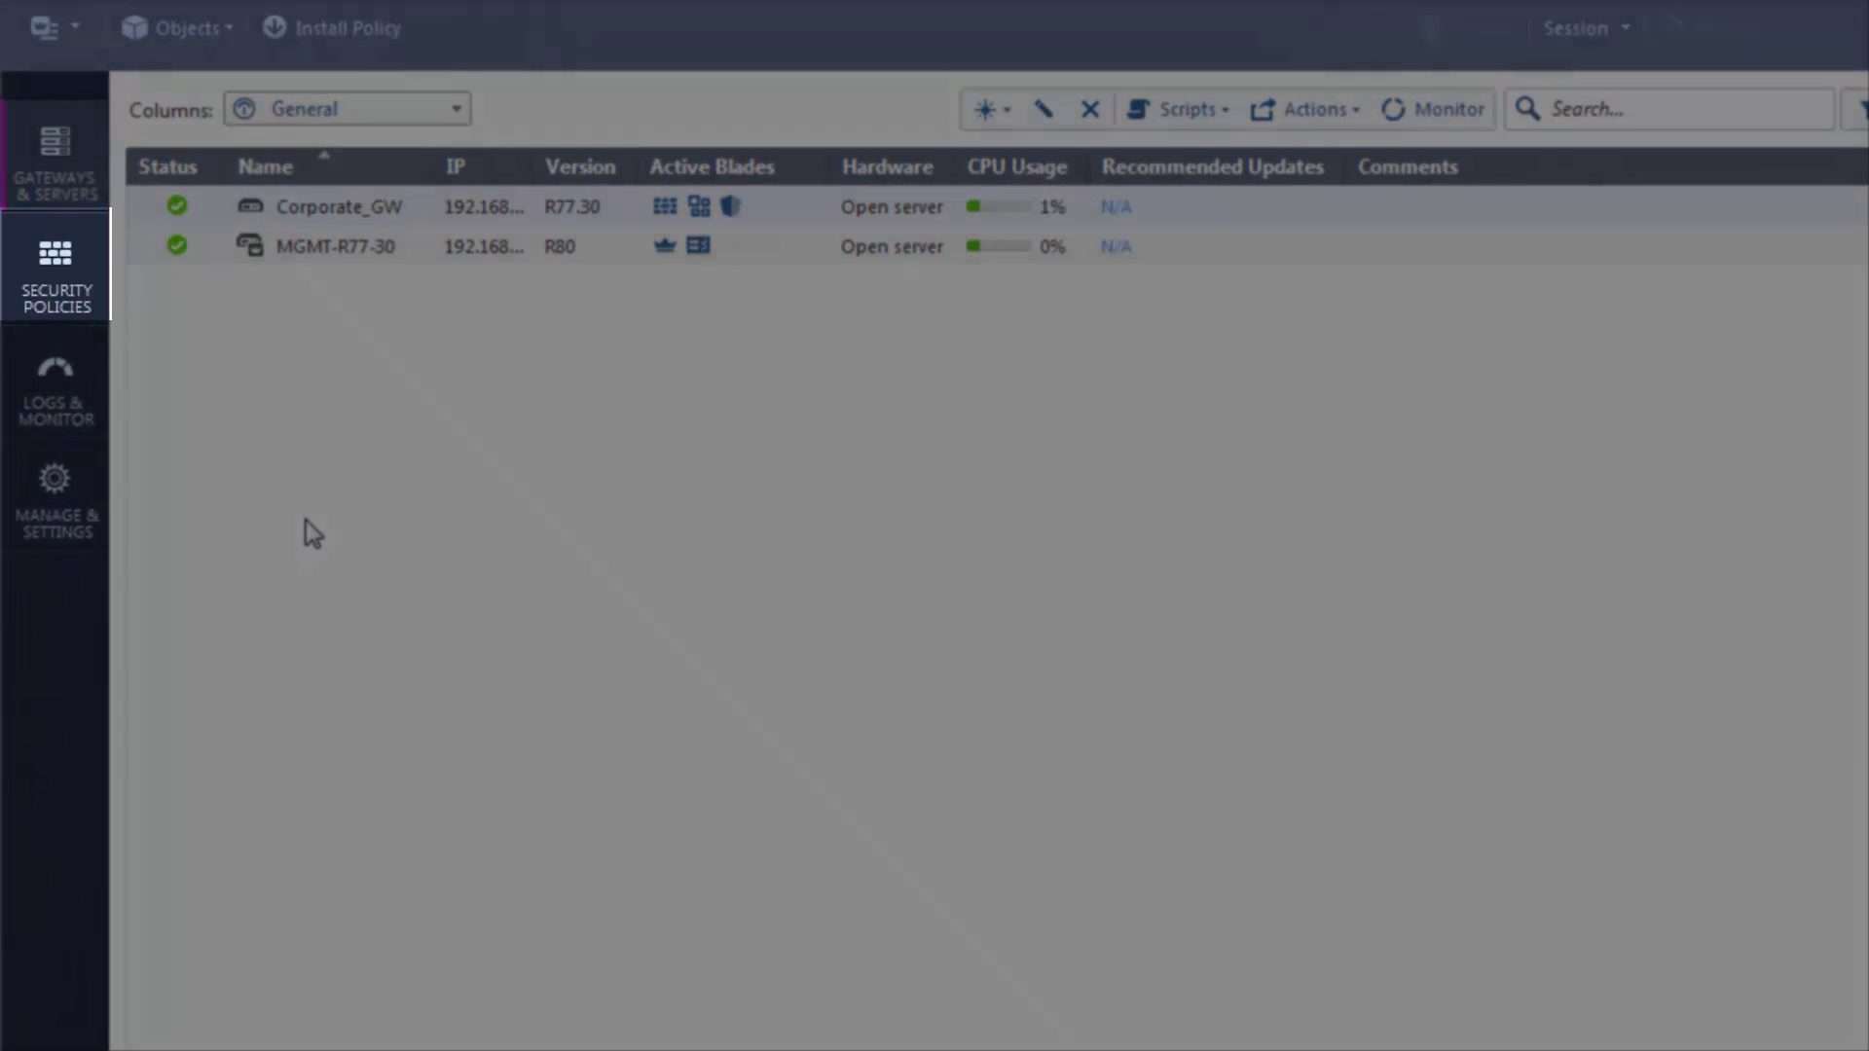
- Show the Threat Prevention IPS rulebase and check the profiles available for the Corporate_GW rule's action
left_click(68, 300)
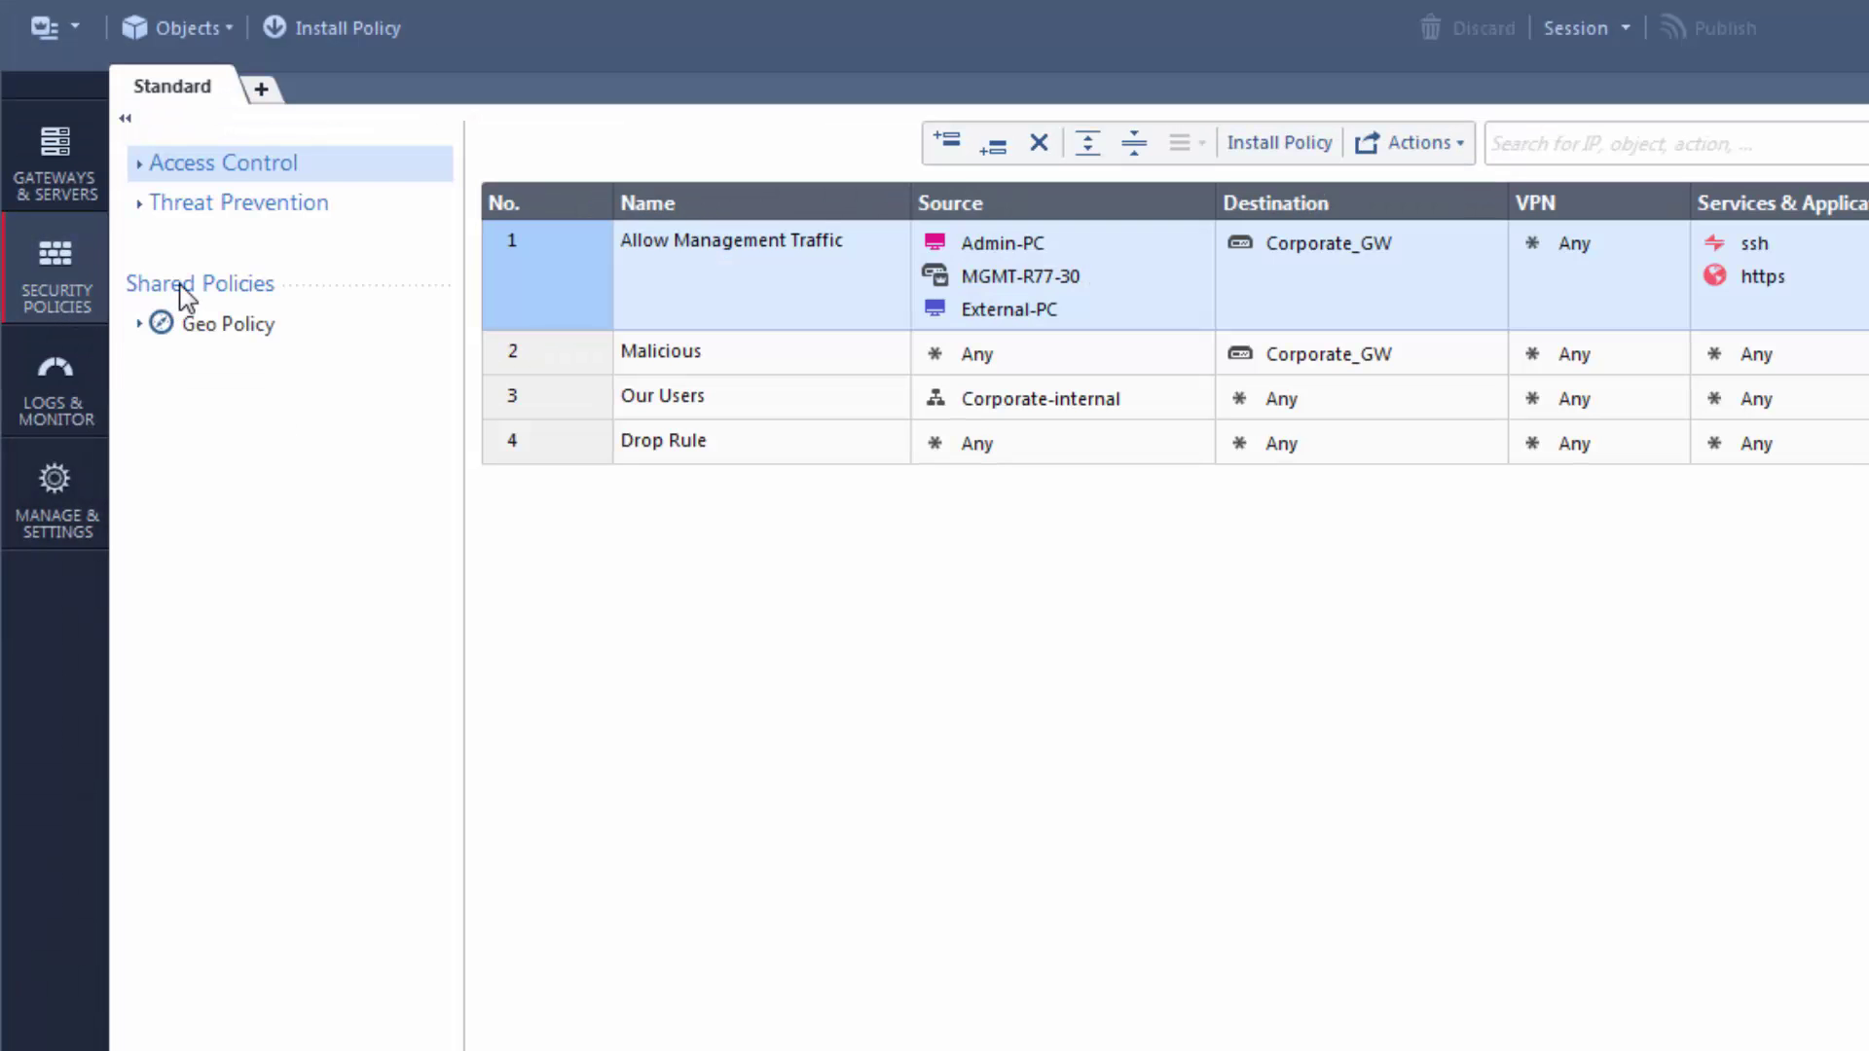
left_click(140, 202)
left_click(255, 284)
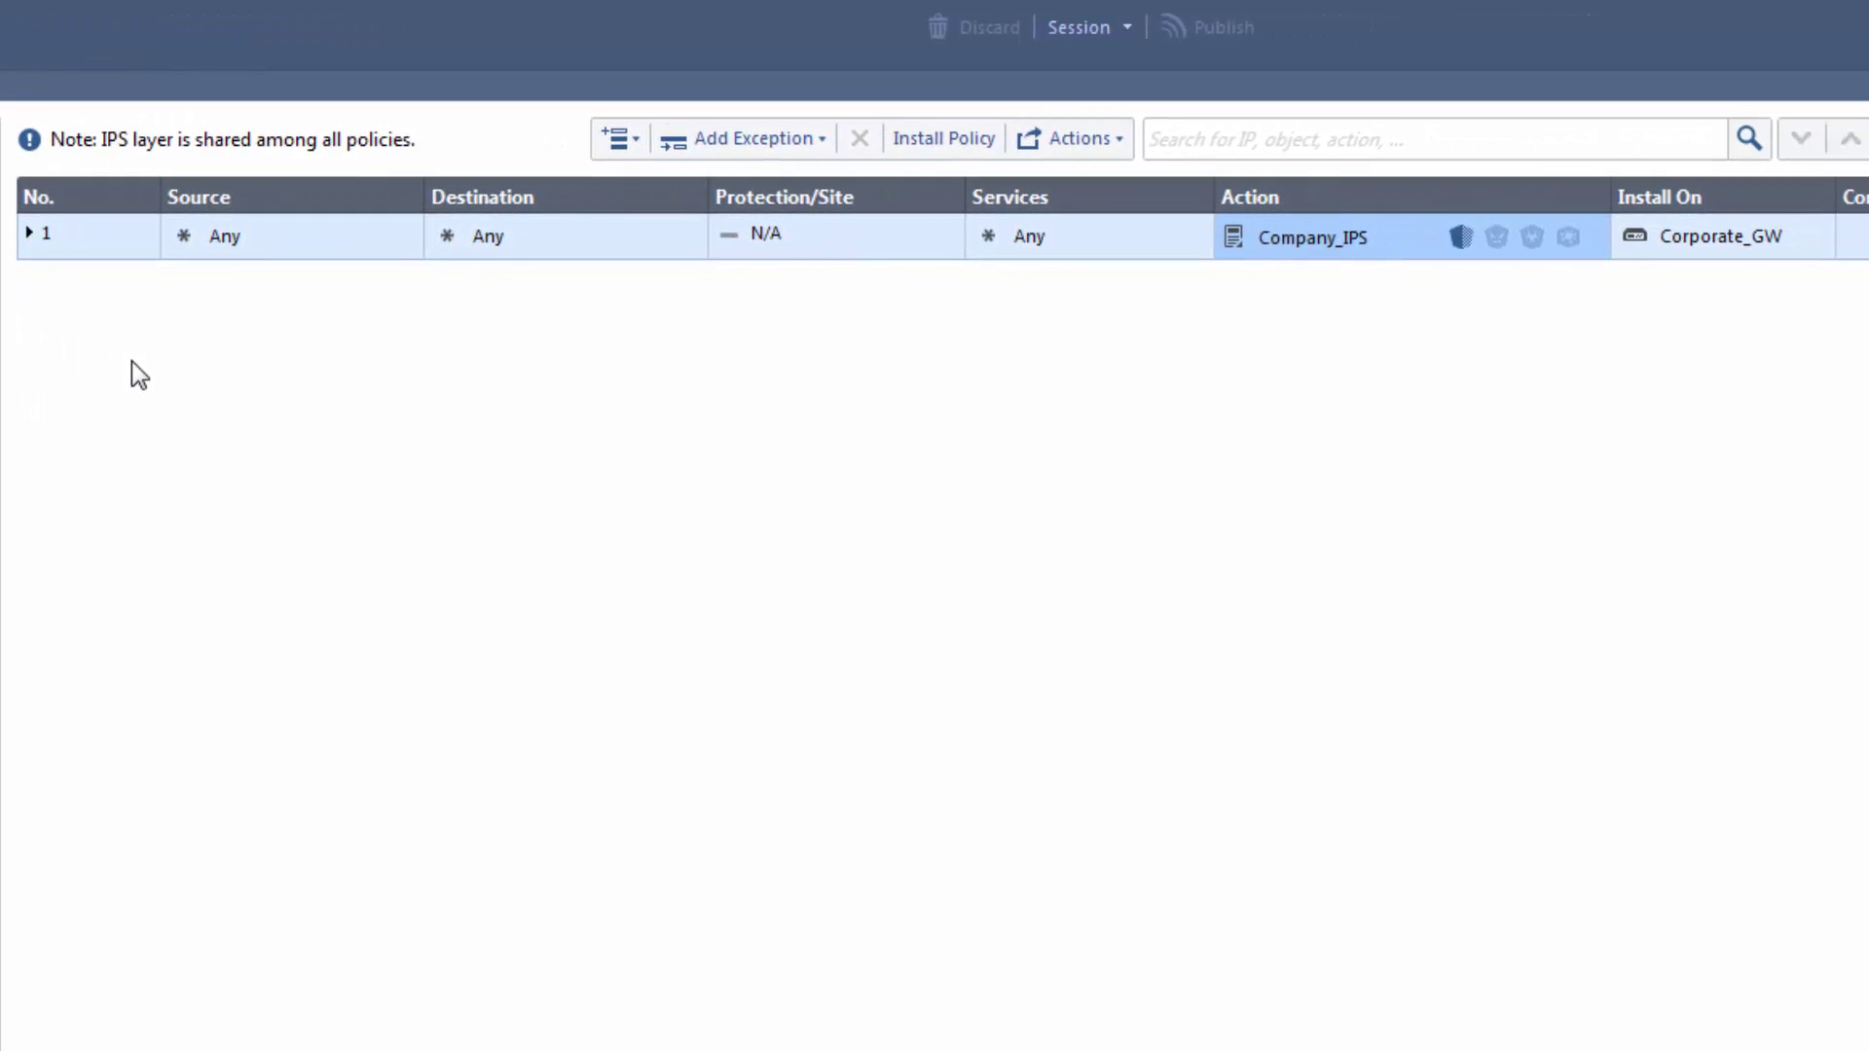
left_click(1599, 226)
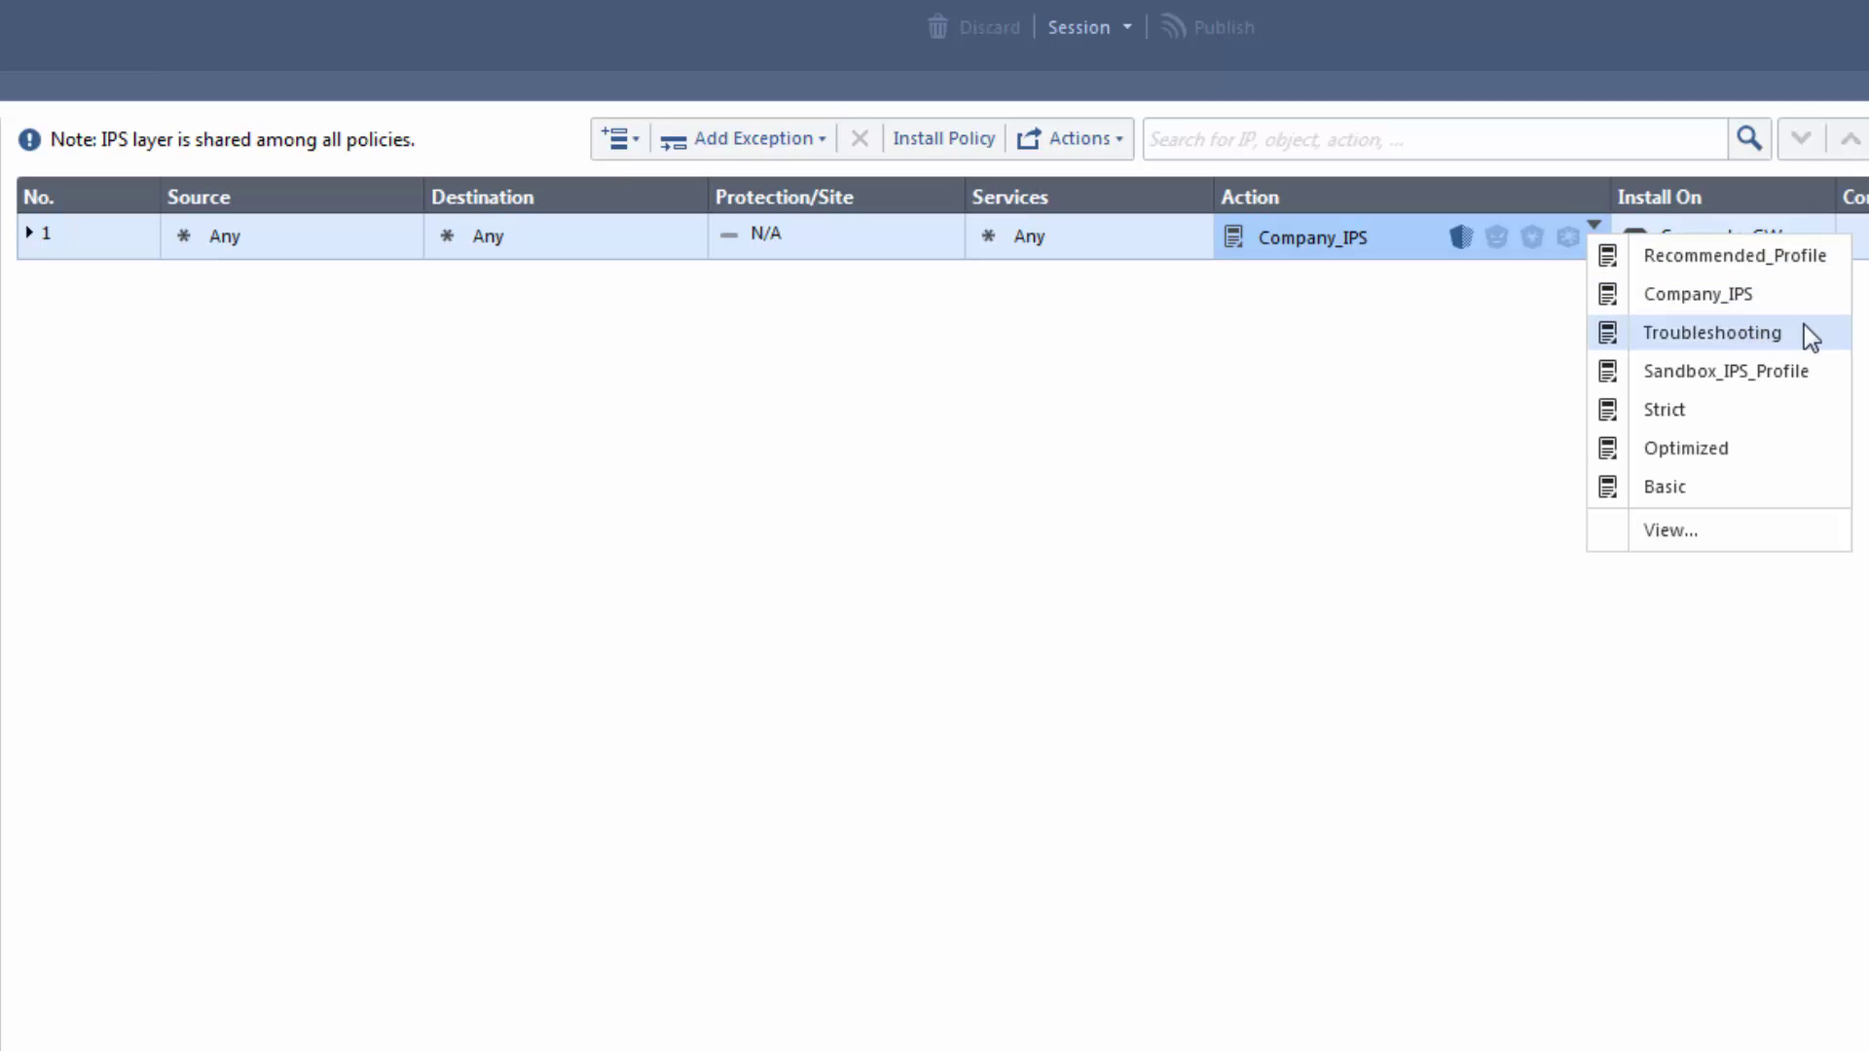
- Dismiss the profile list and open the Company_IPS profile from Threat Prevention Profiles for review
left_click(1147, 537)
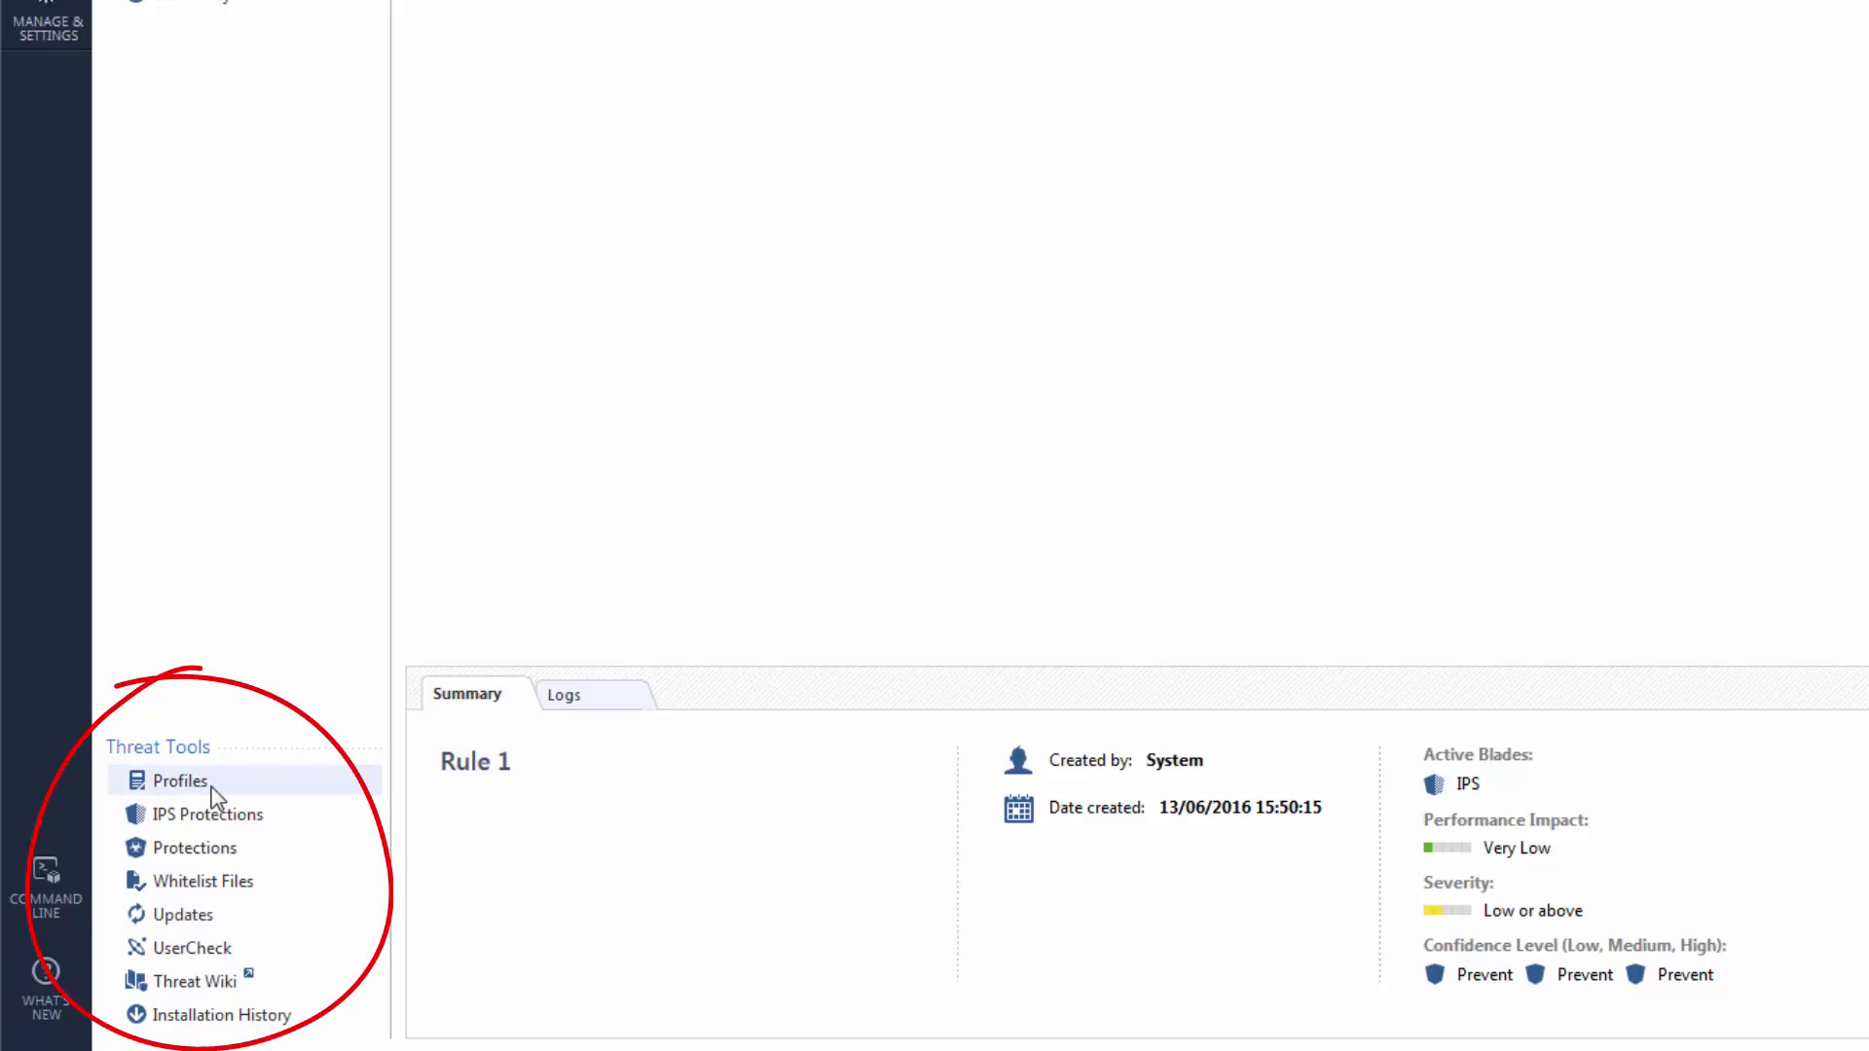
left_click(180, 780)
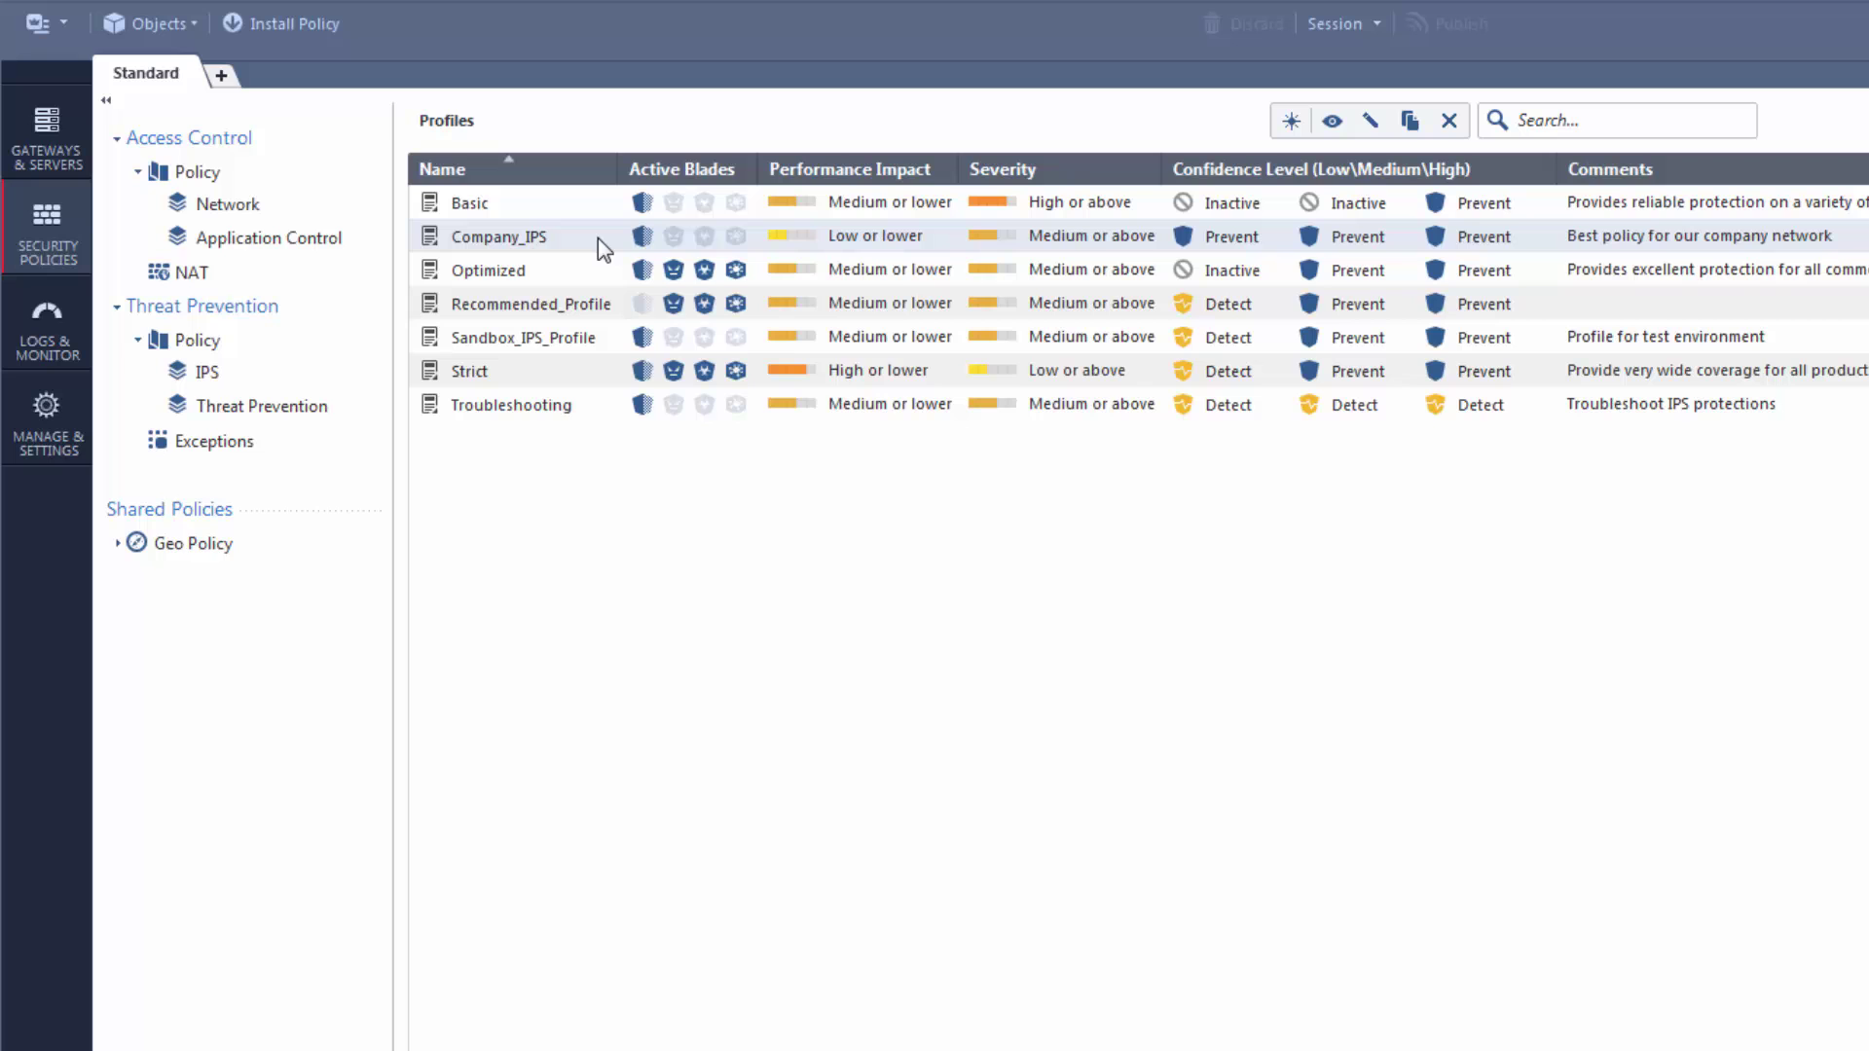
right_click(598, 238)
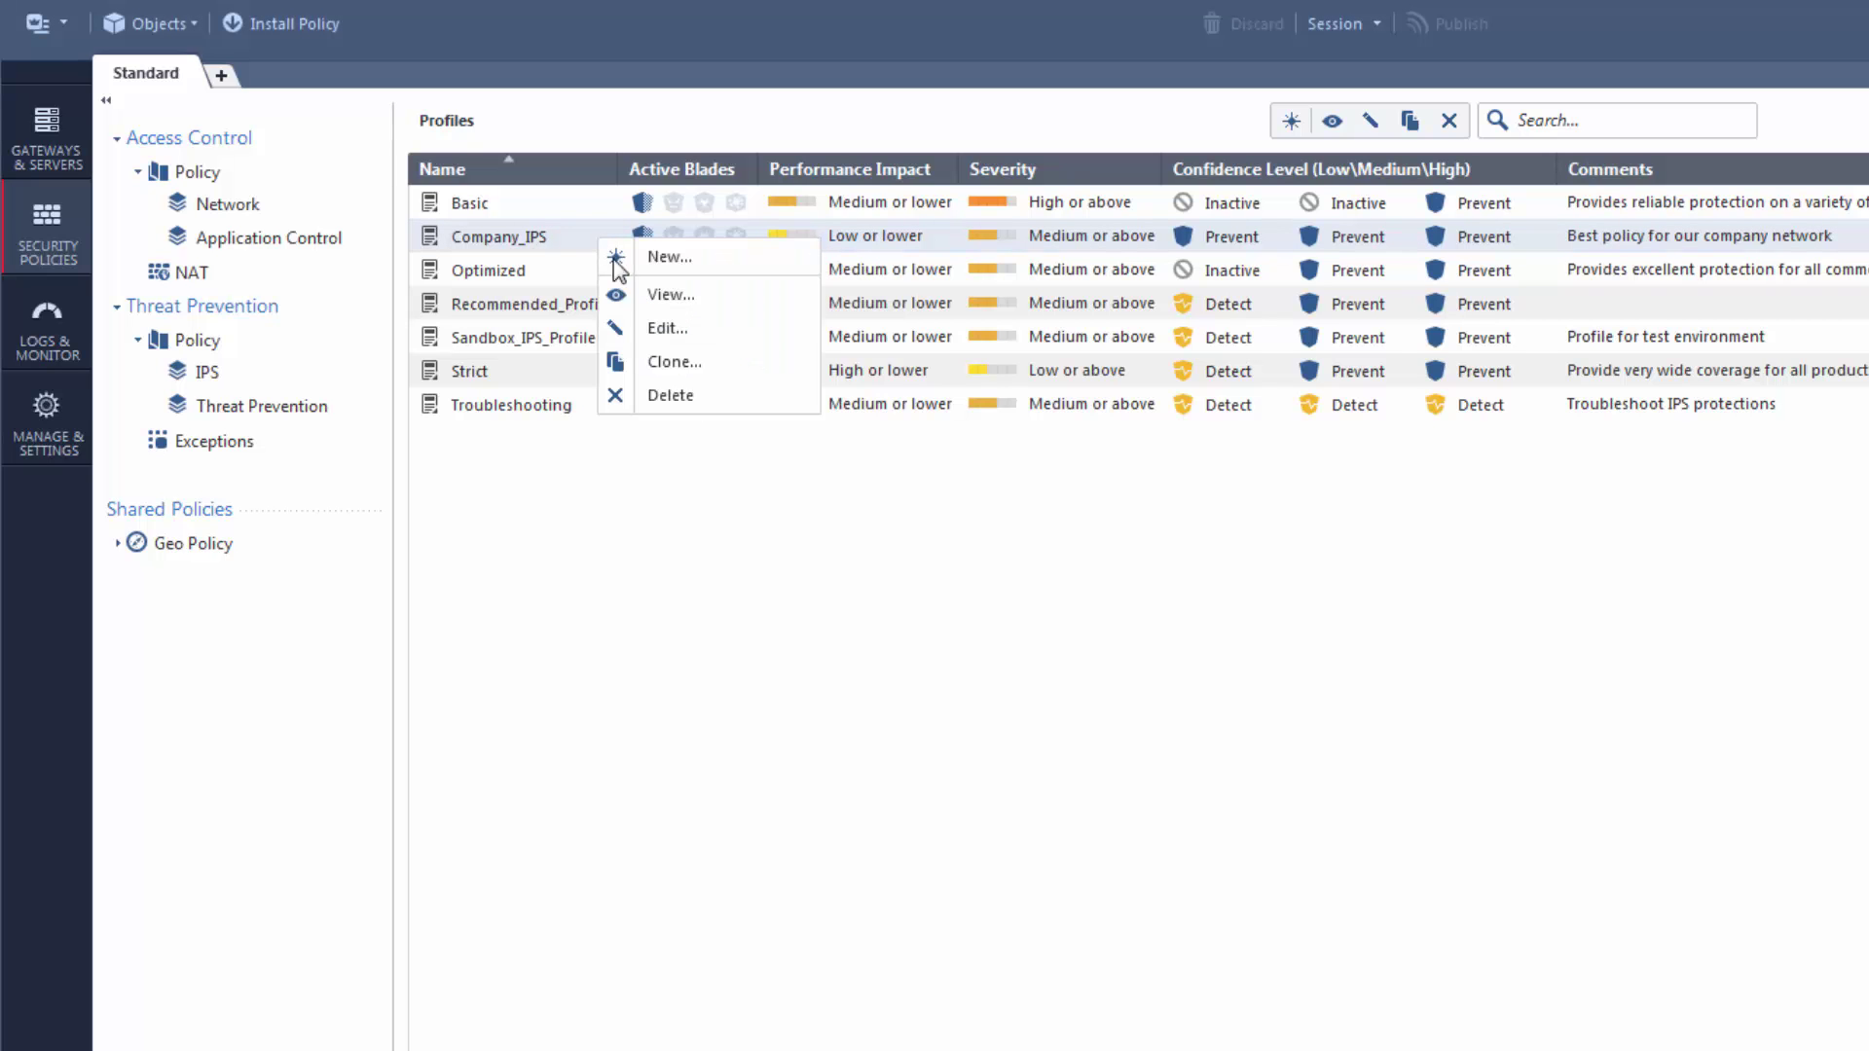
left_click(655, 329)
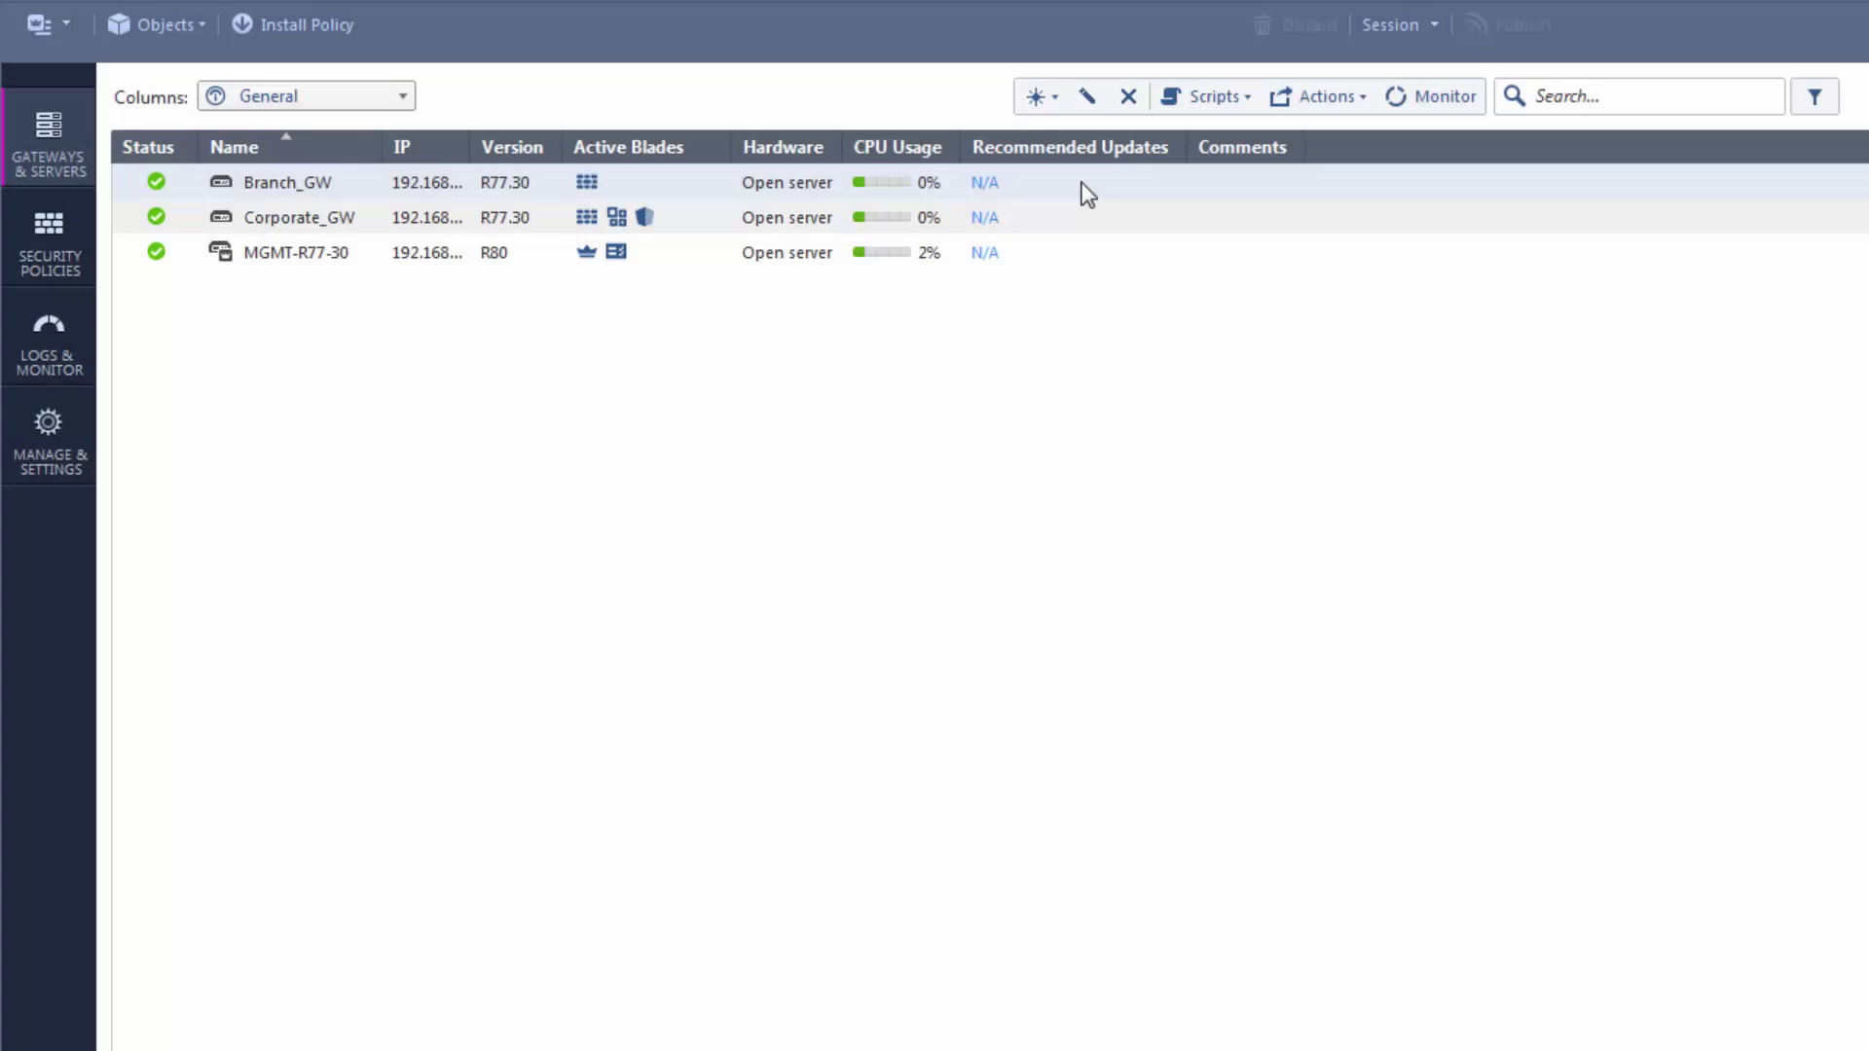
- Enable the IPS blade in Branch_GW's properties, accepting first-time activation, then view the IPS rules
right_click(1081, 183)
left_click(1141, 354)
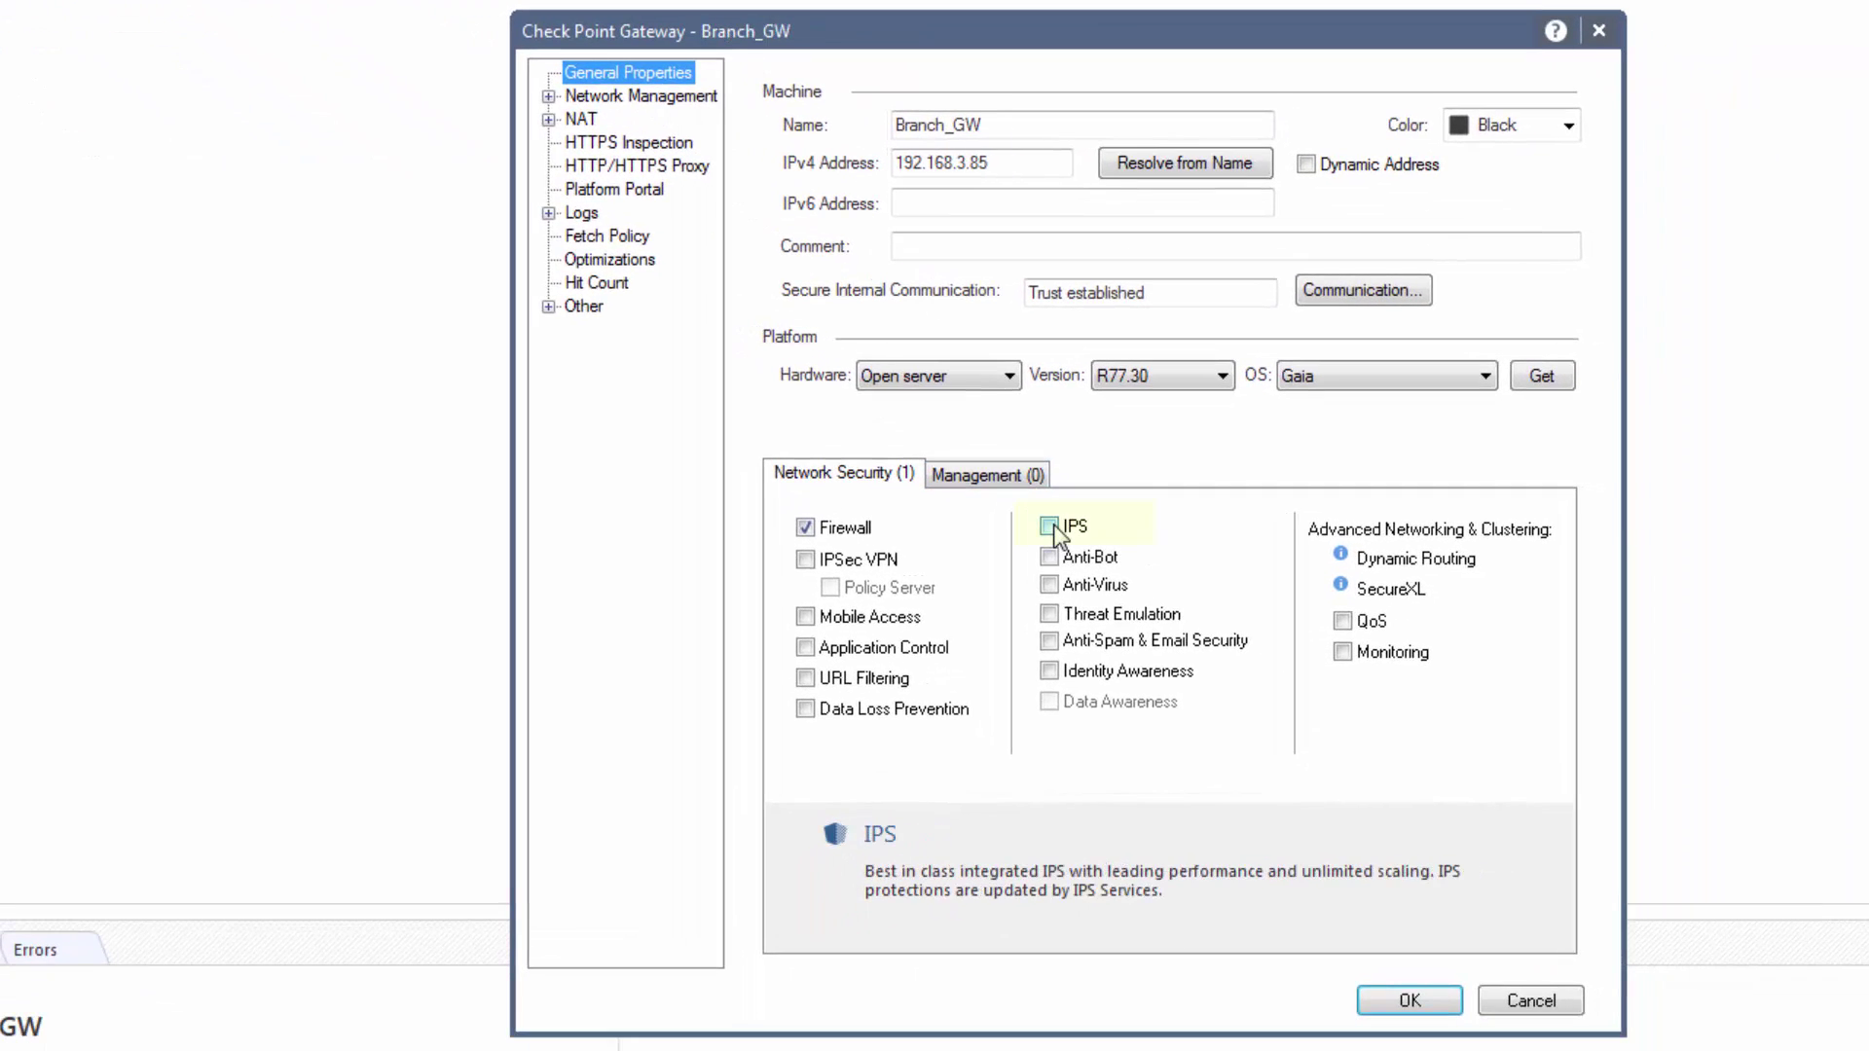
left_click(1049, 527)
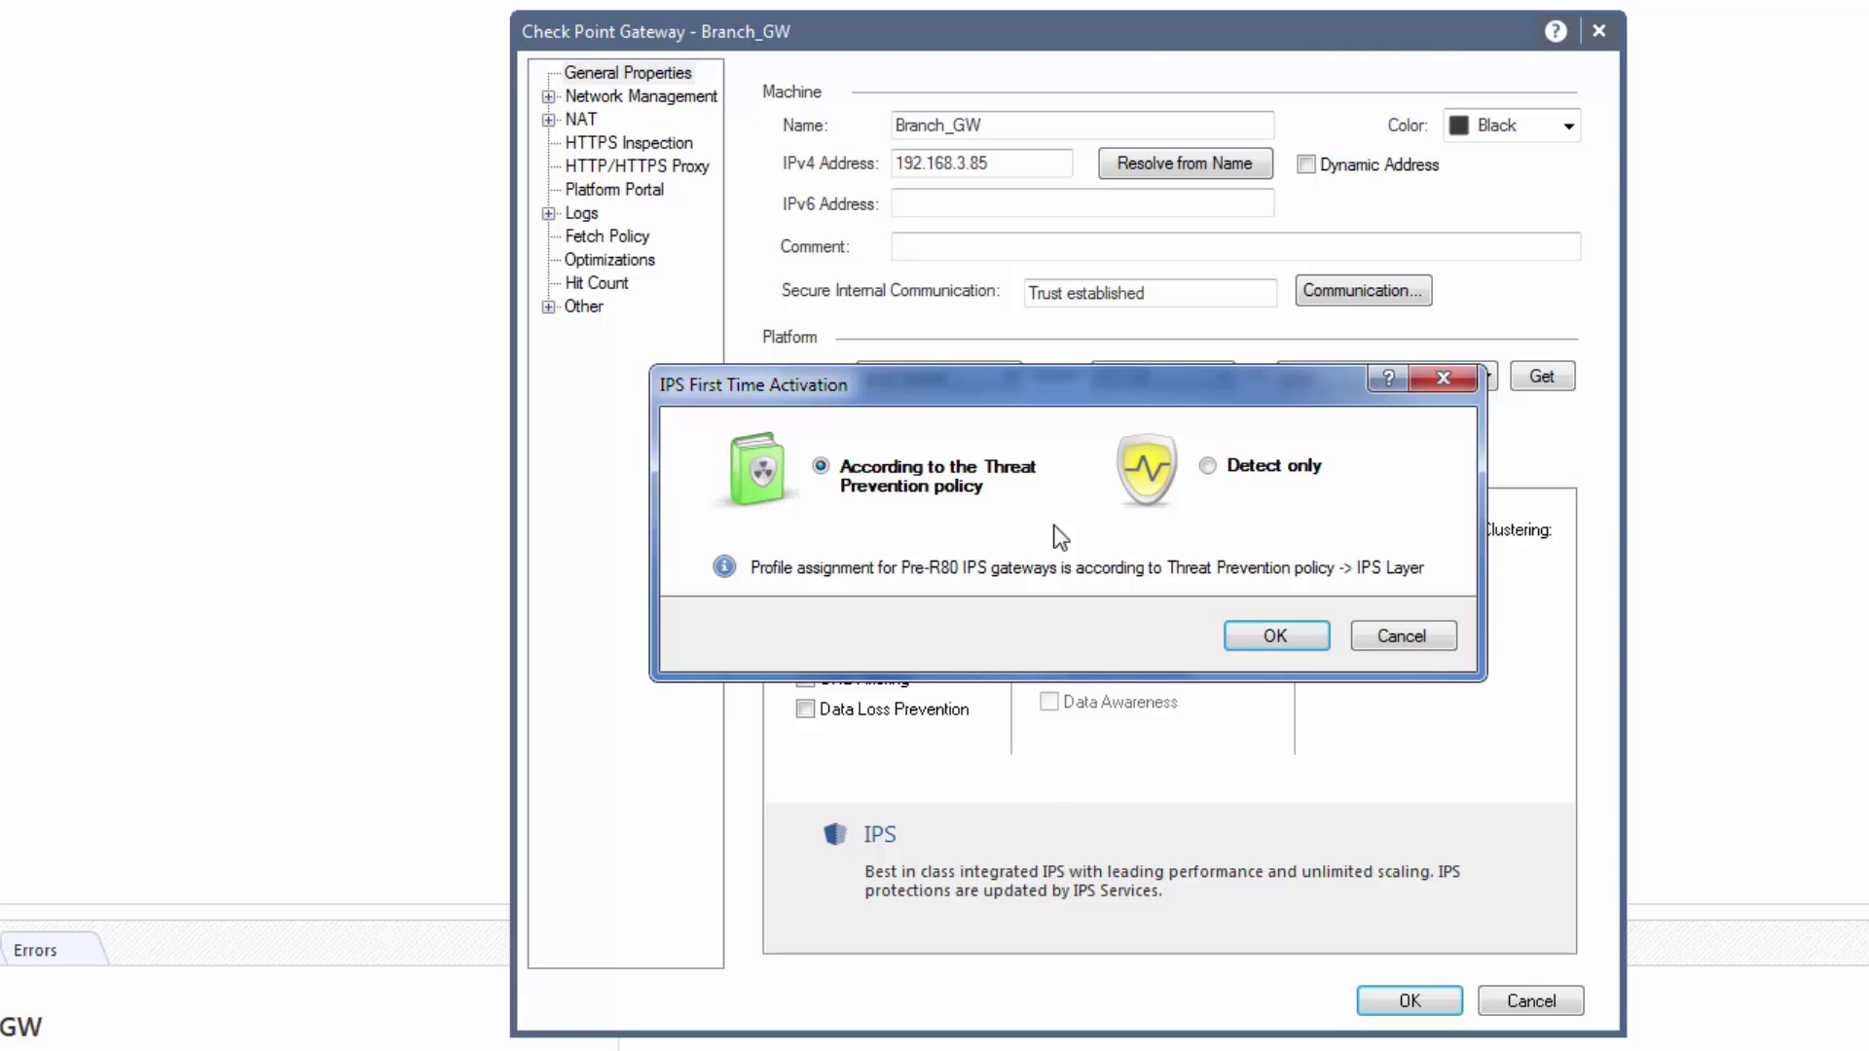
left_click(1256, 638)
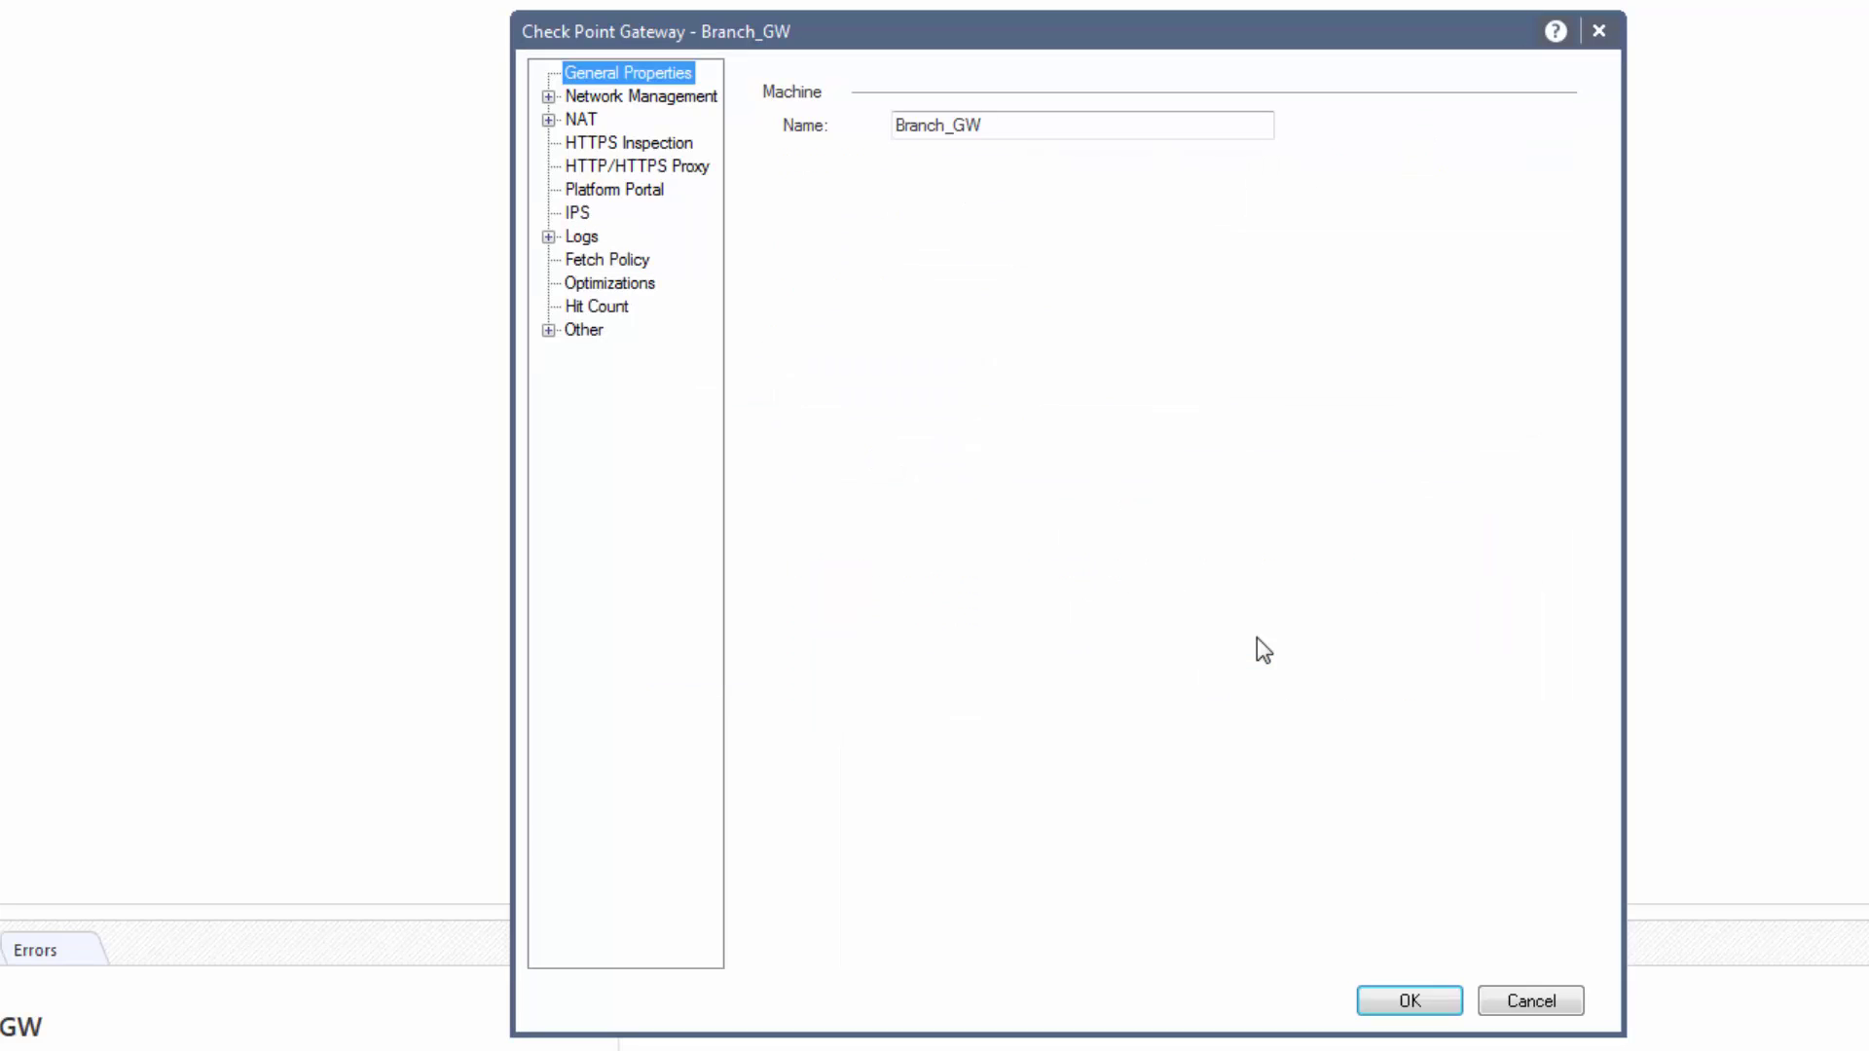
left_click(1410, 1000)
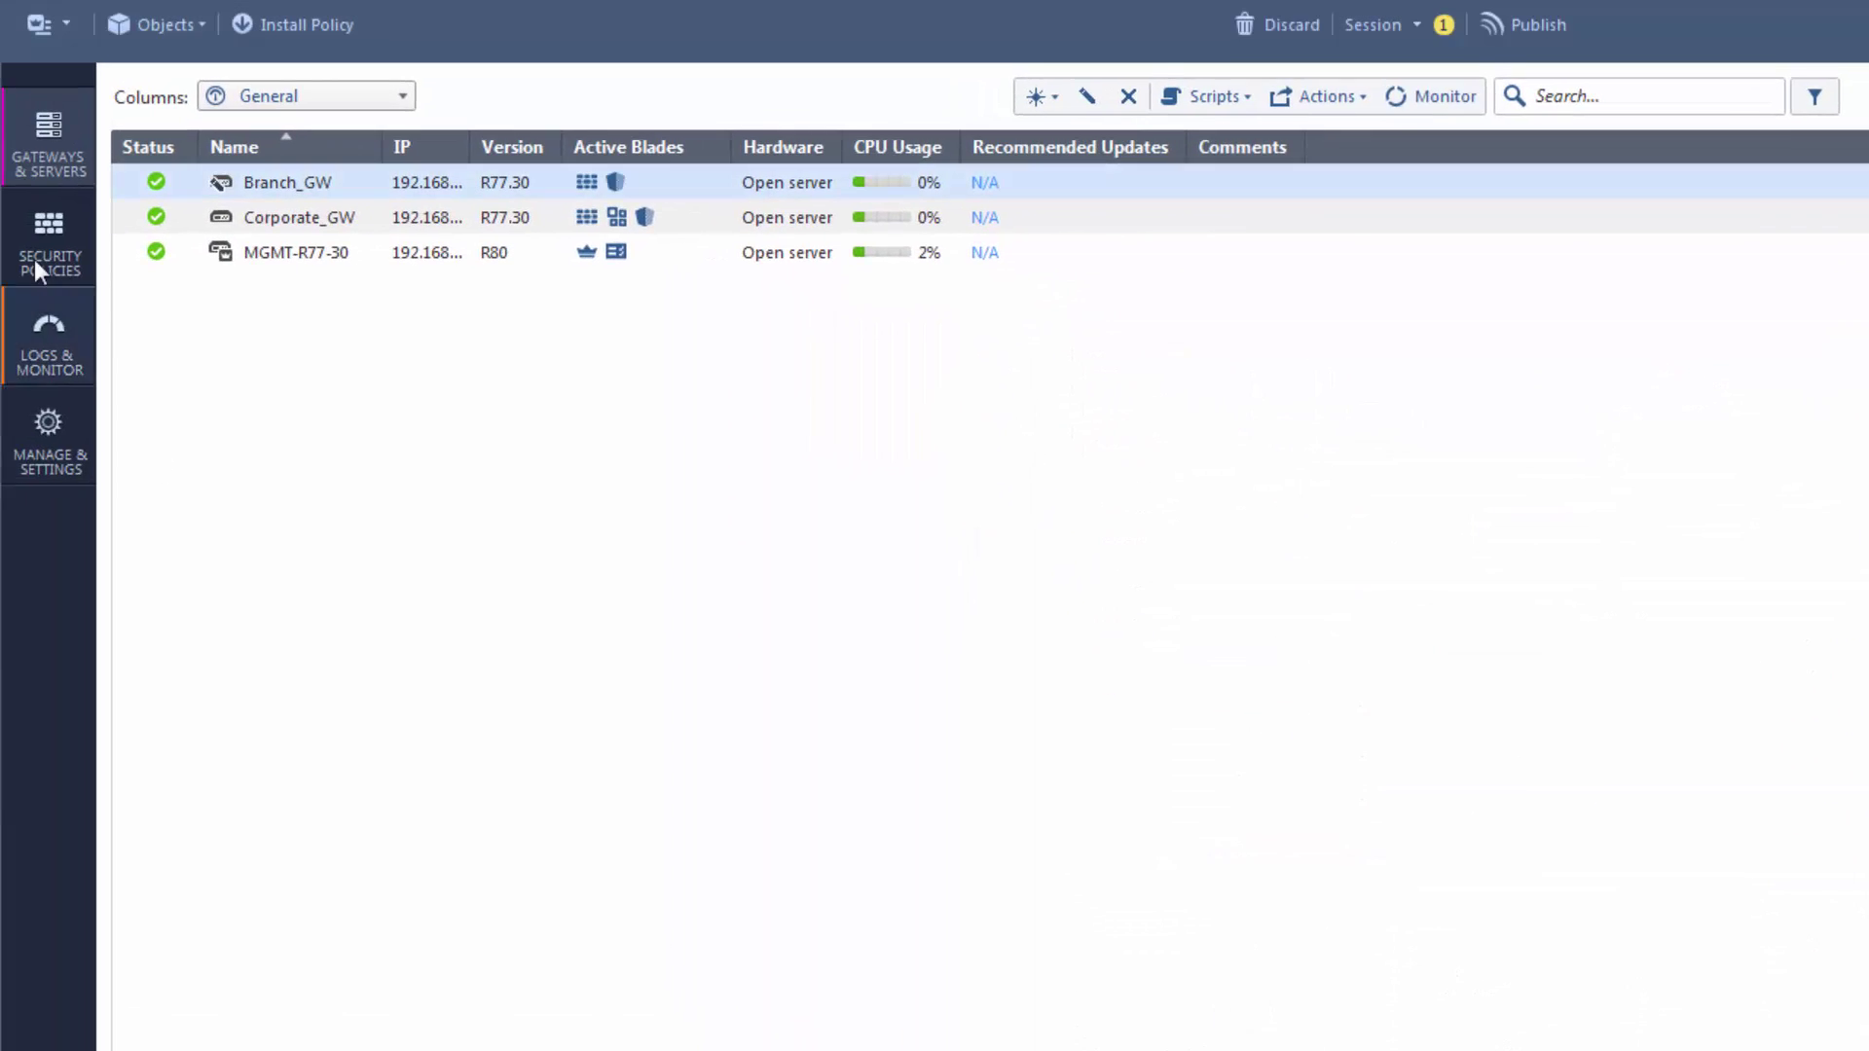
left_click(30, 261)
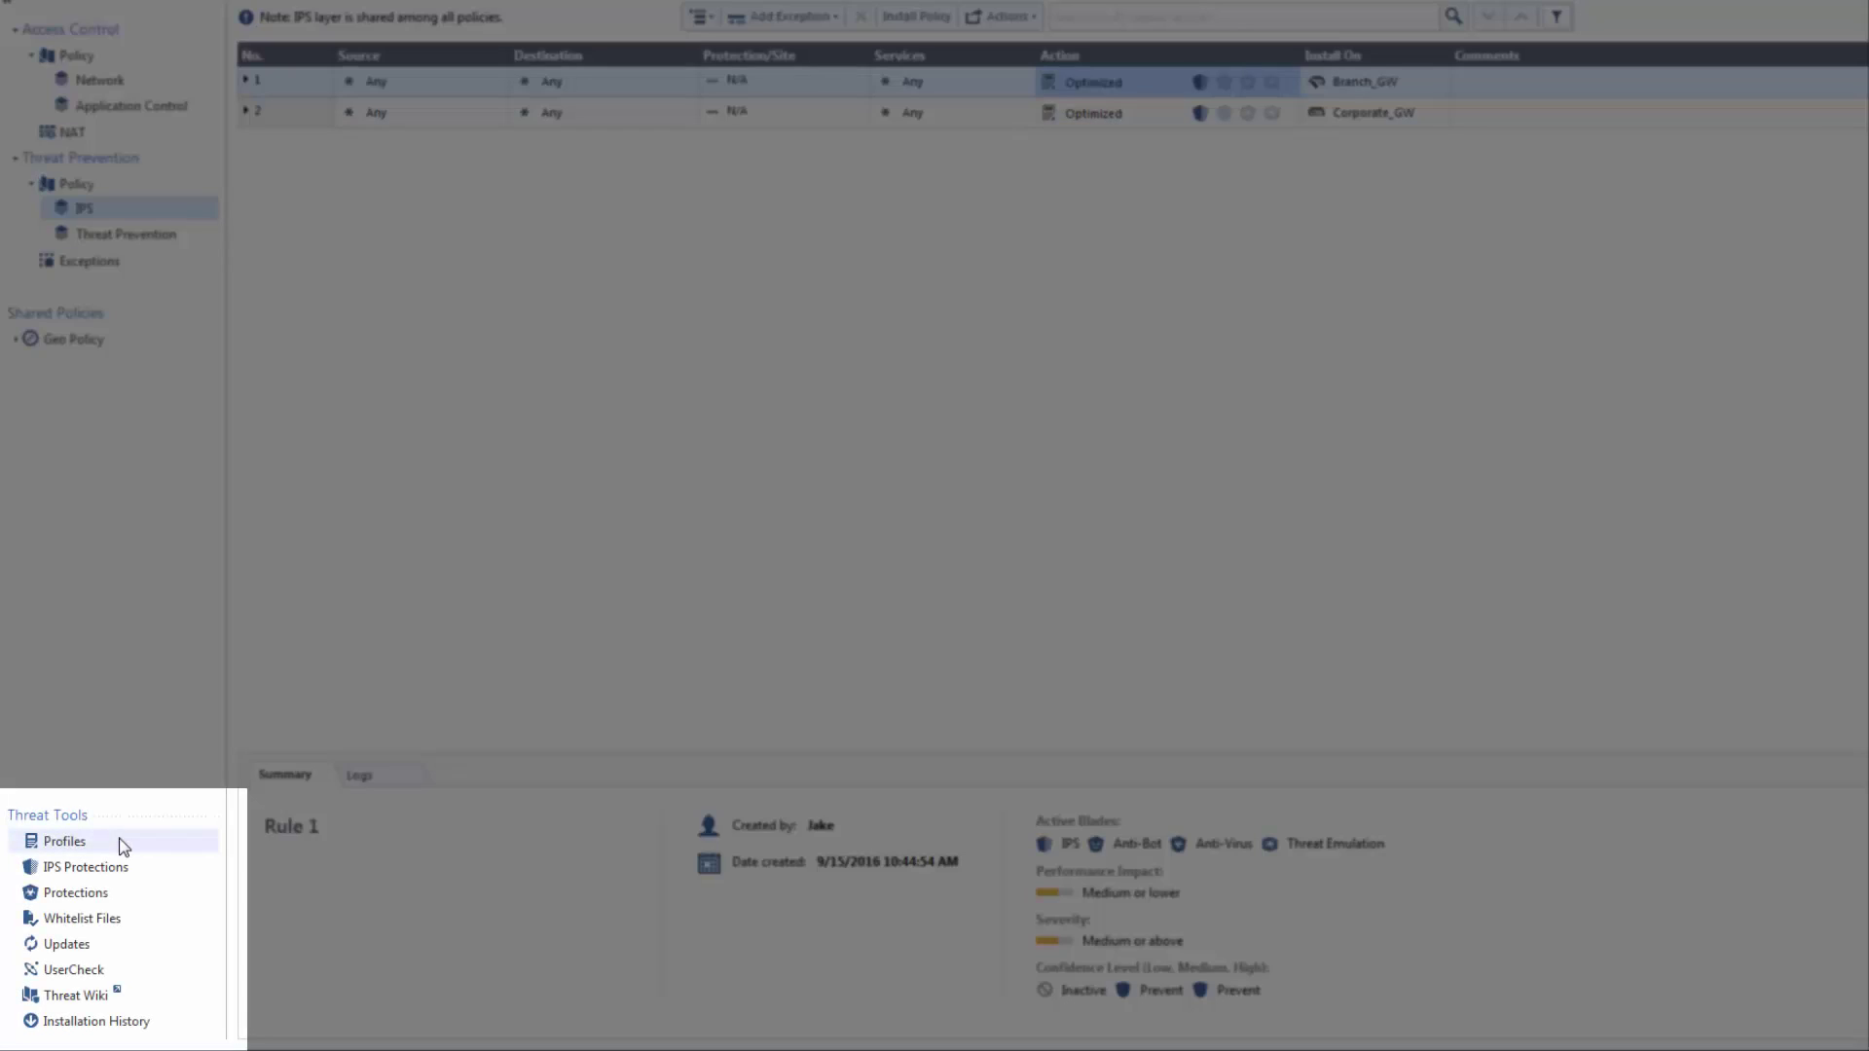
- Create 'Branch Office IPS Profile' with Anti-Bot, Anti-Virus and Threat Emulation off, performance impact Low or lower
left_click(124, 843)
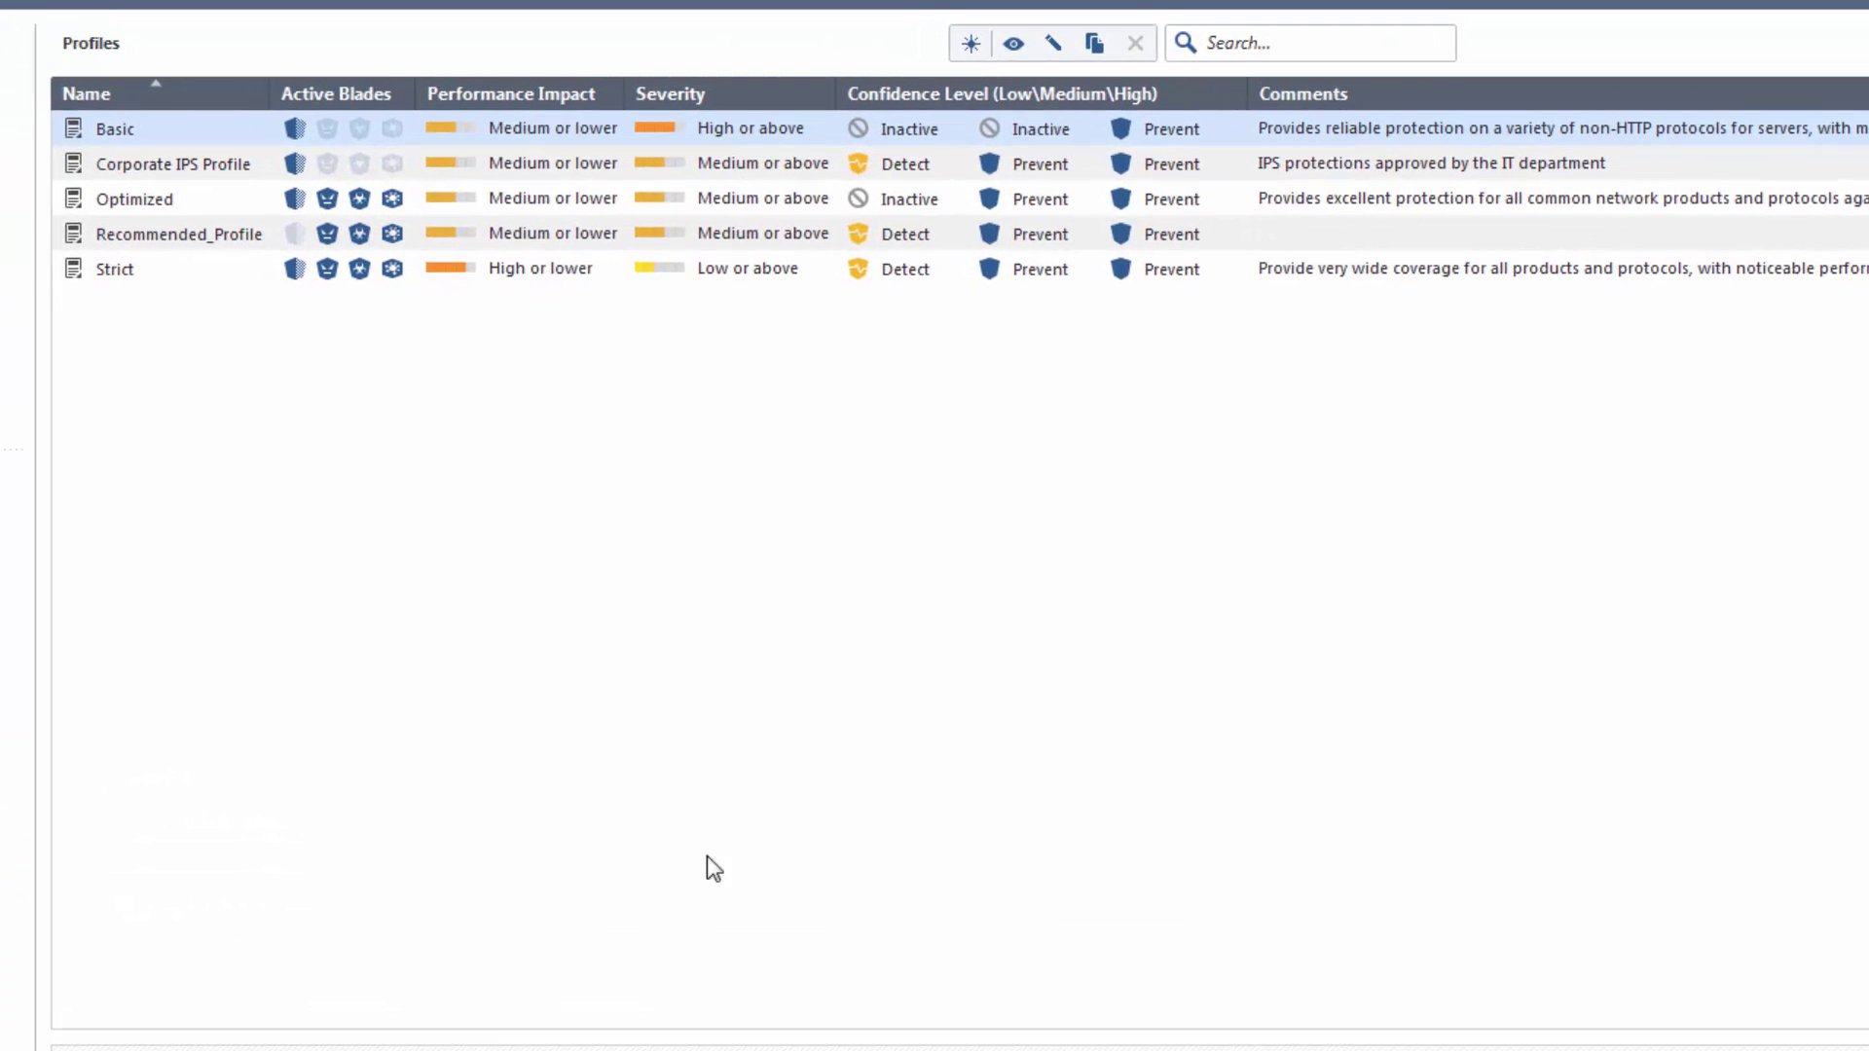
left_click(964, 49)
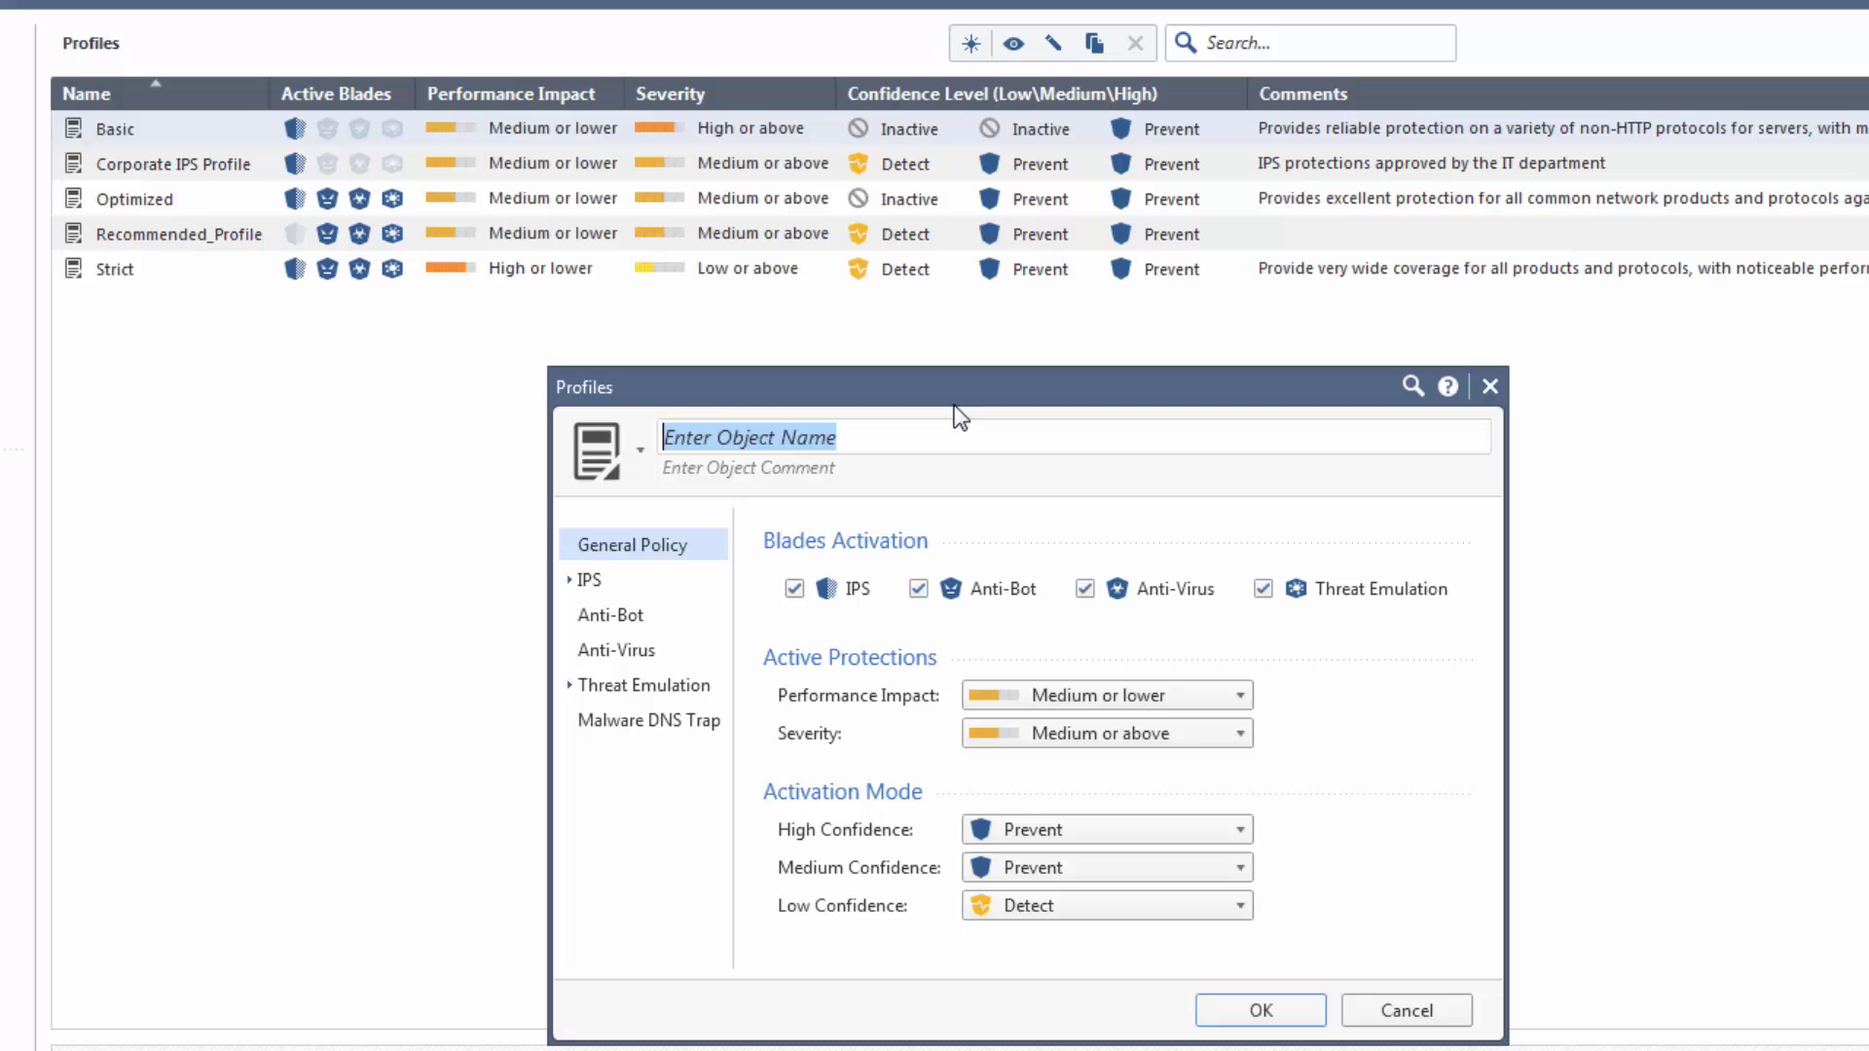
type("Branch Office IPS Profile")
left_click(1262, 588)
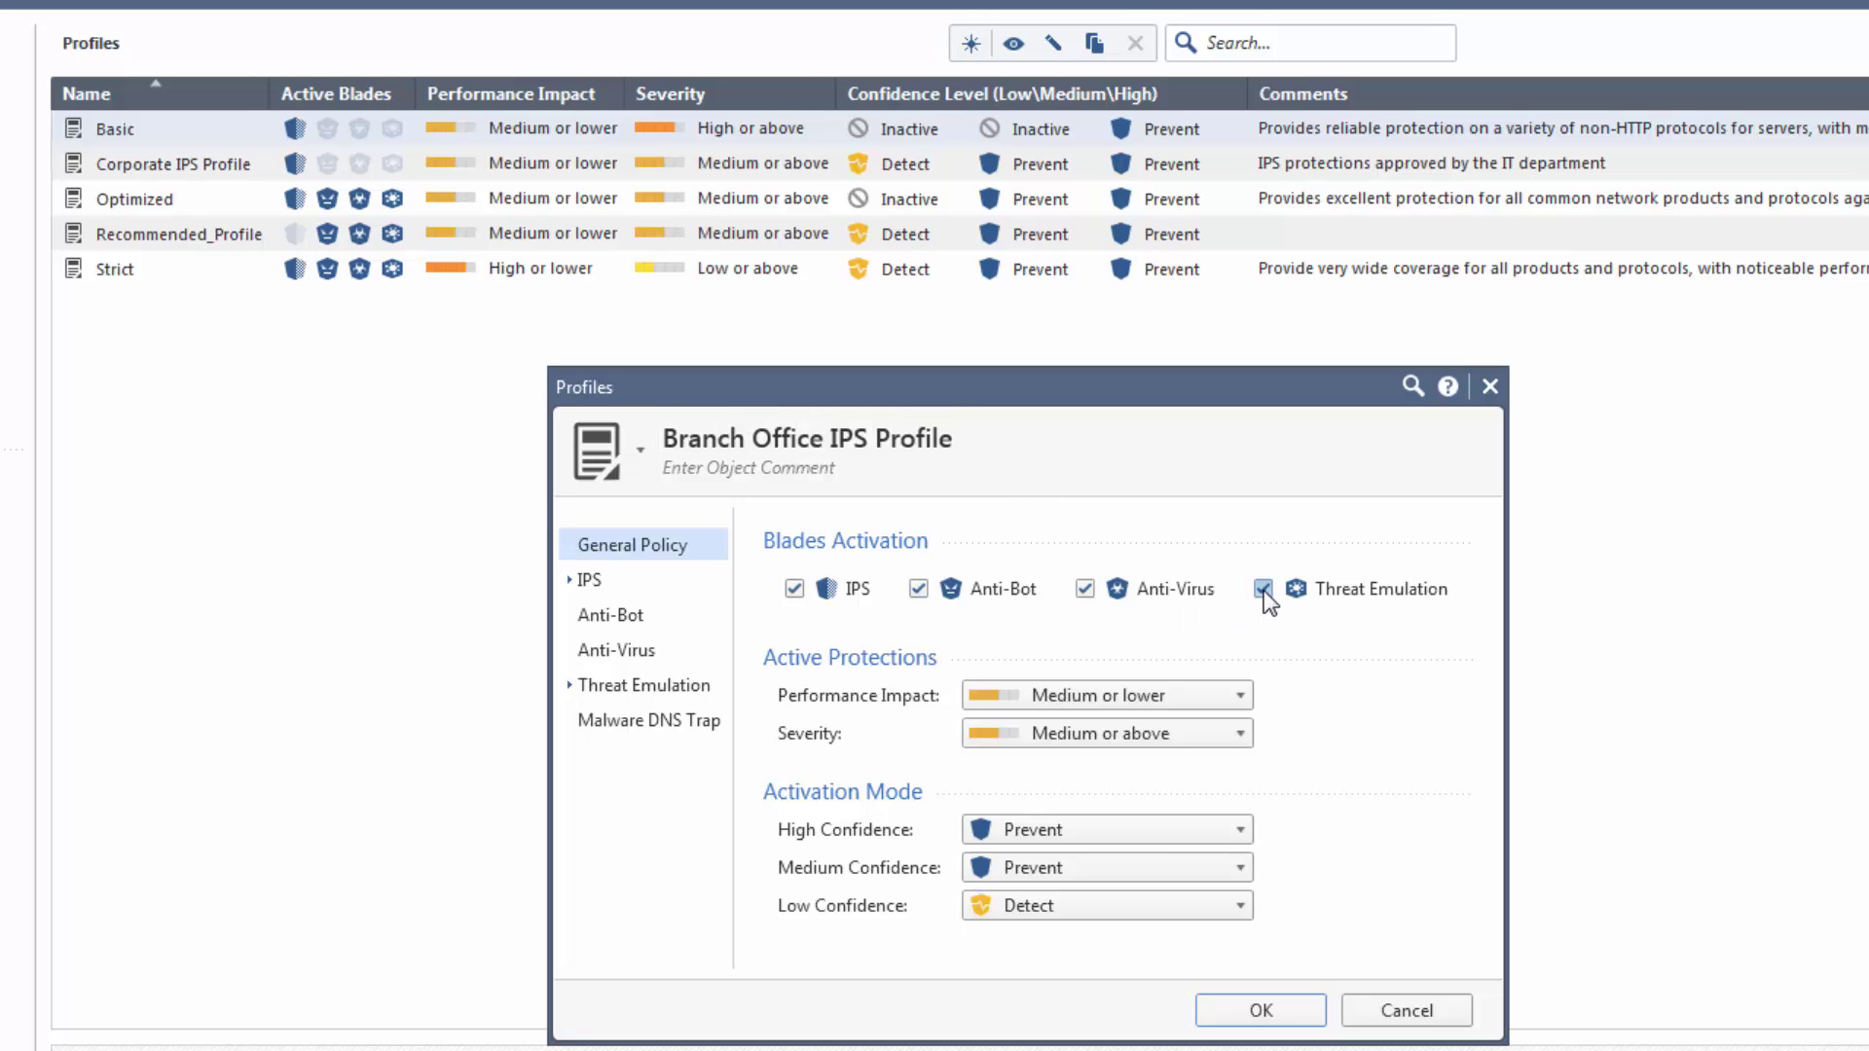
left_click(1084, 588)
left_click(918, 588)
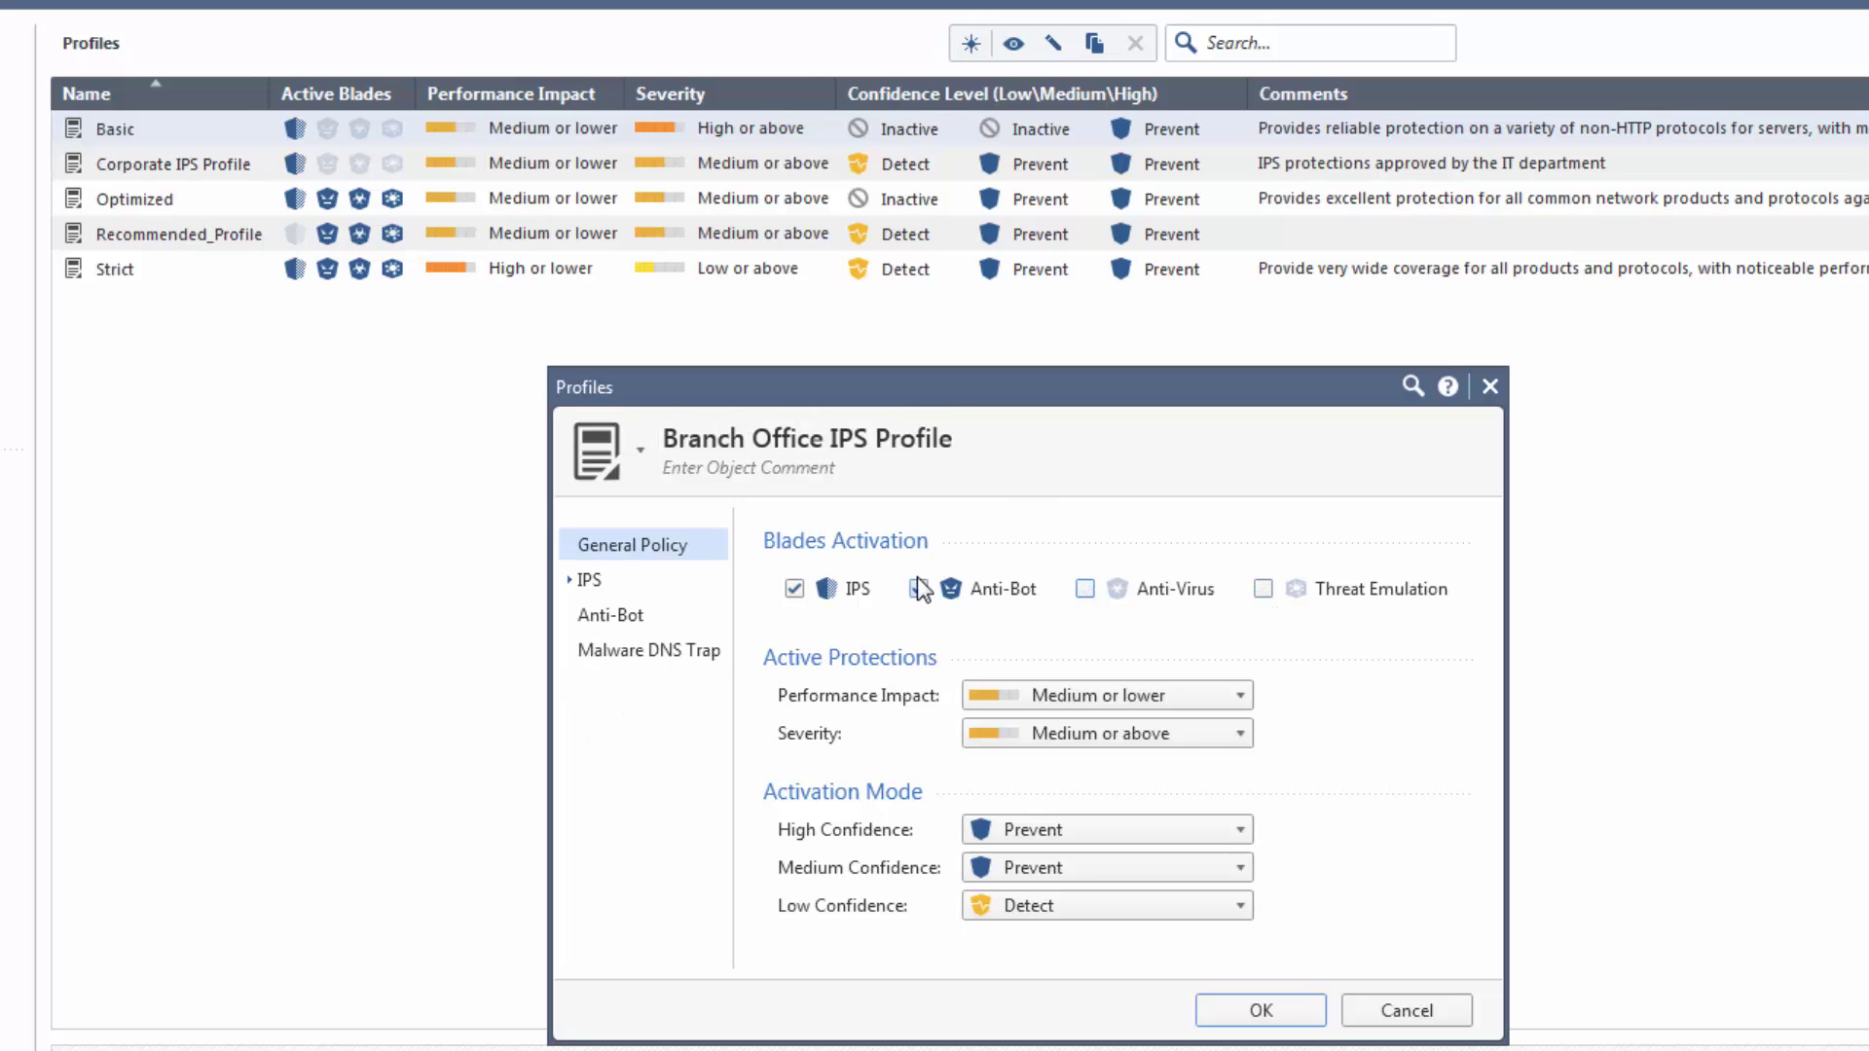
left_click(1016, 701)
left_click(1015, 761)
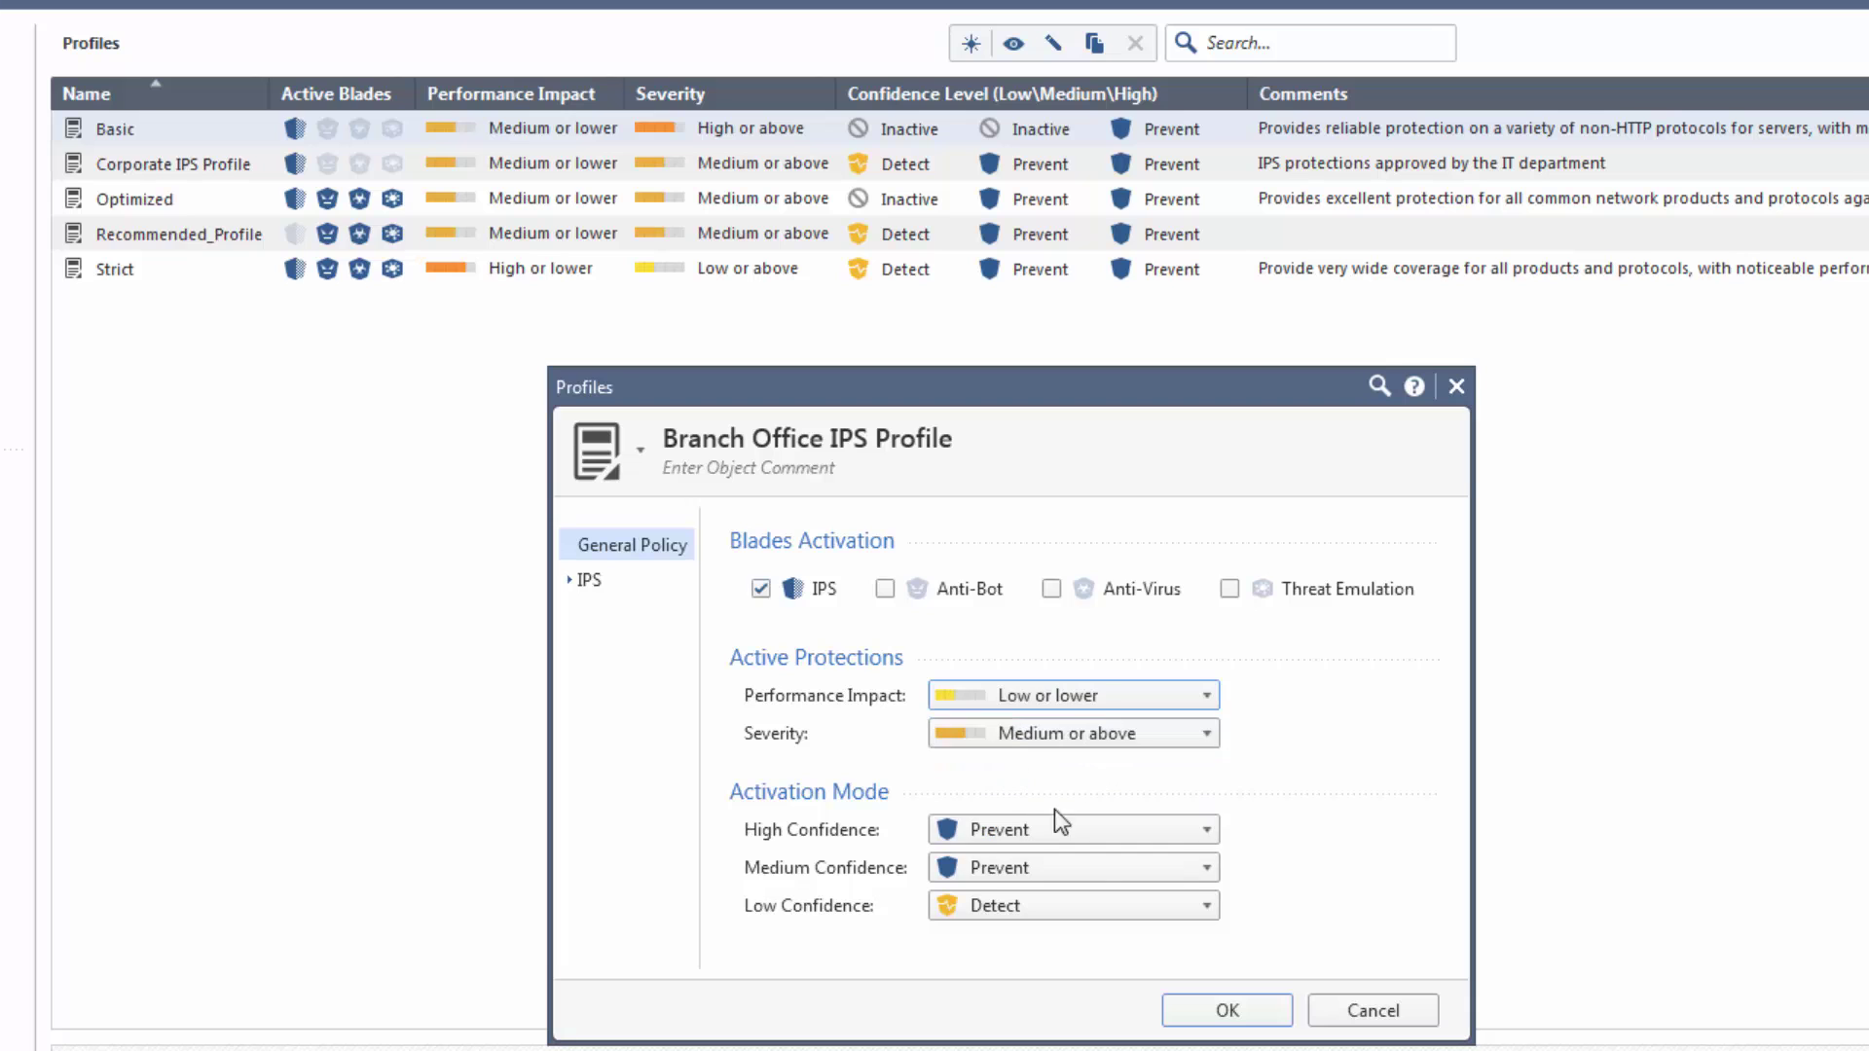
left_click(1180, 1020)
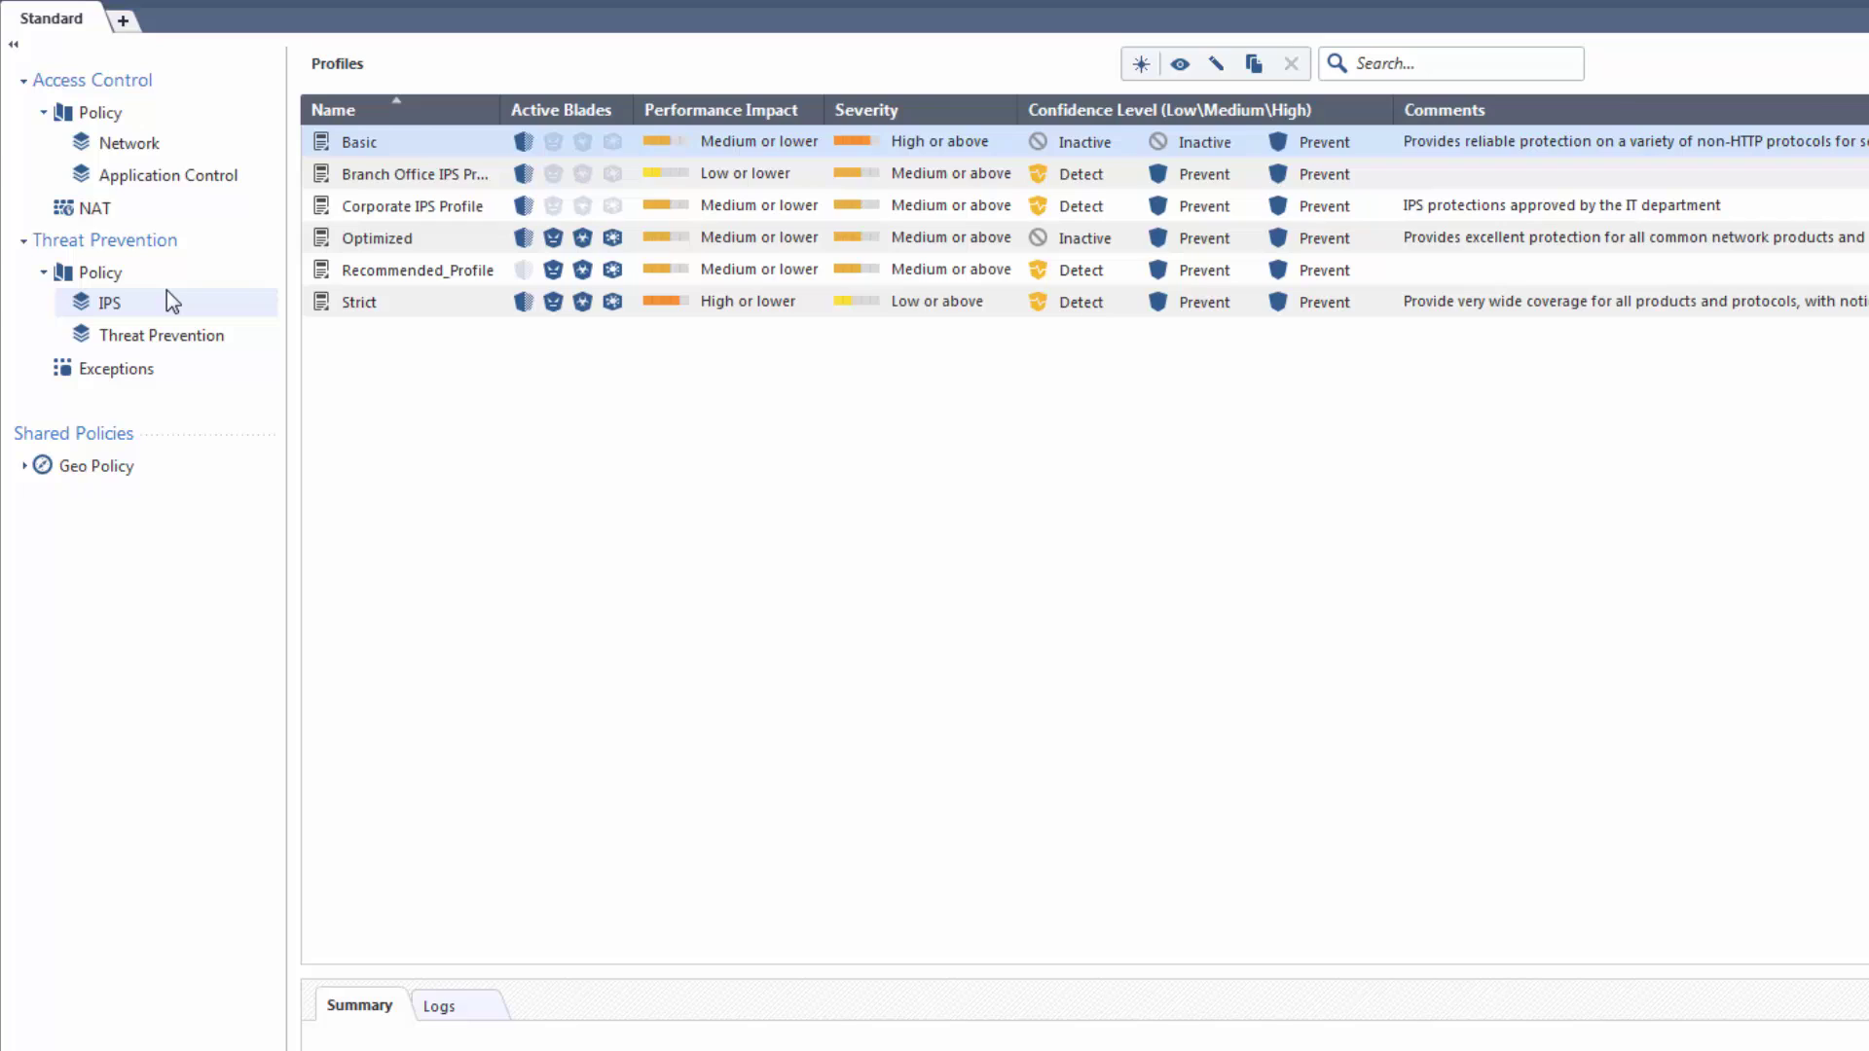
- Set the Branch_GW IPS rule's action to Branch Office IPS Profile
left_click(170, 302)
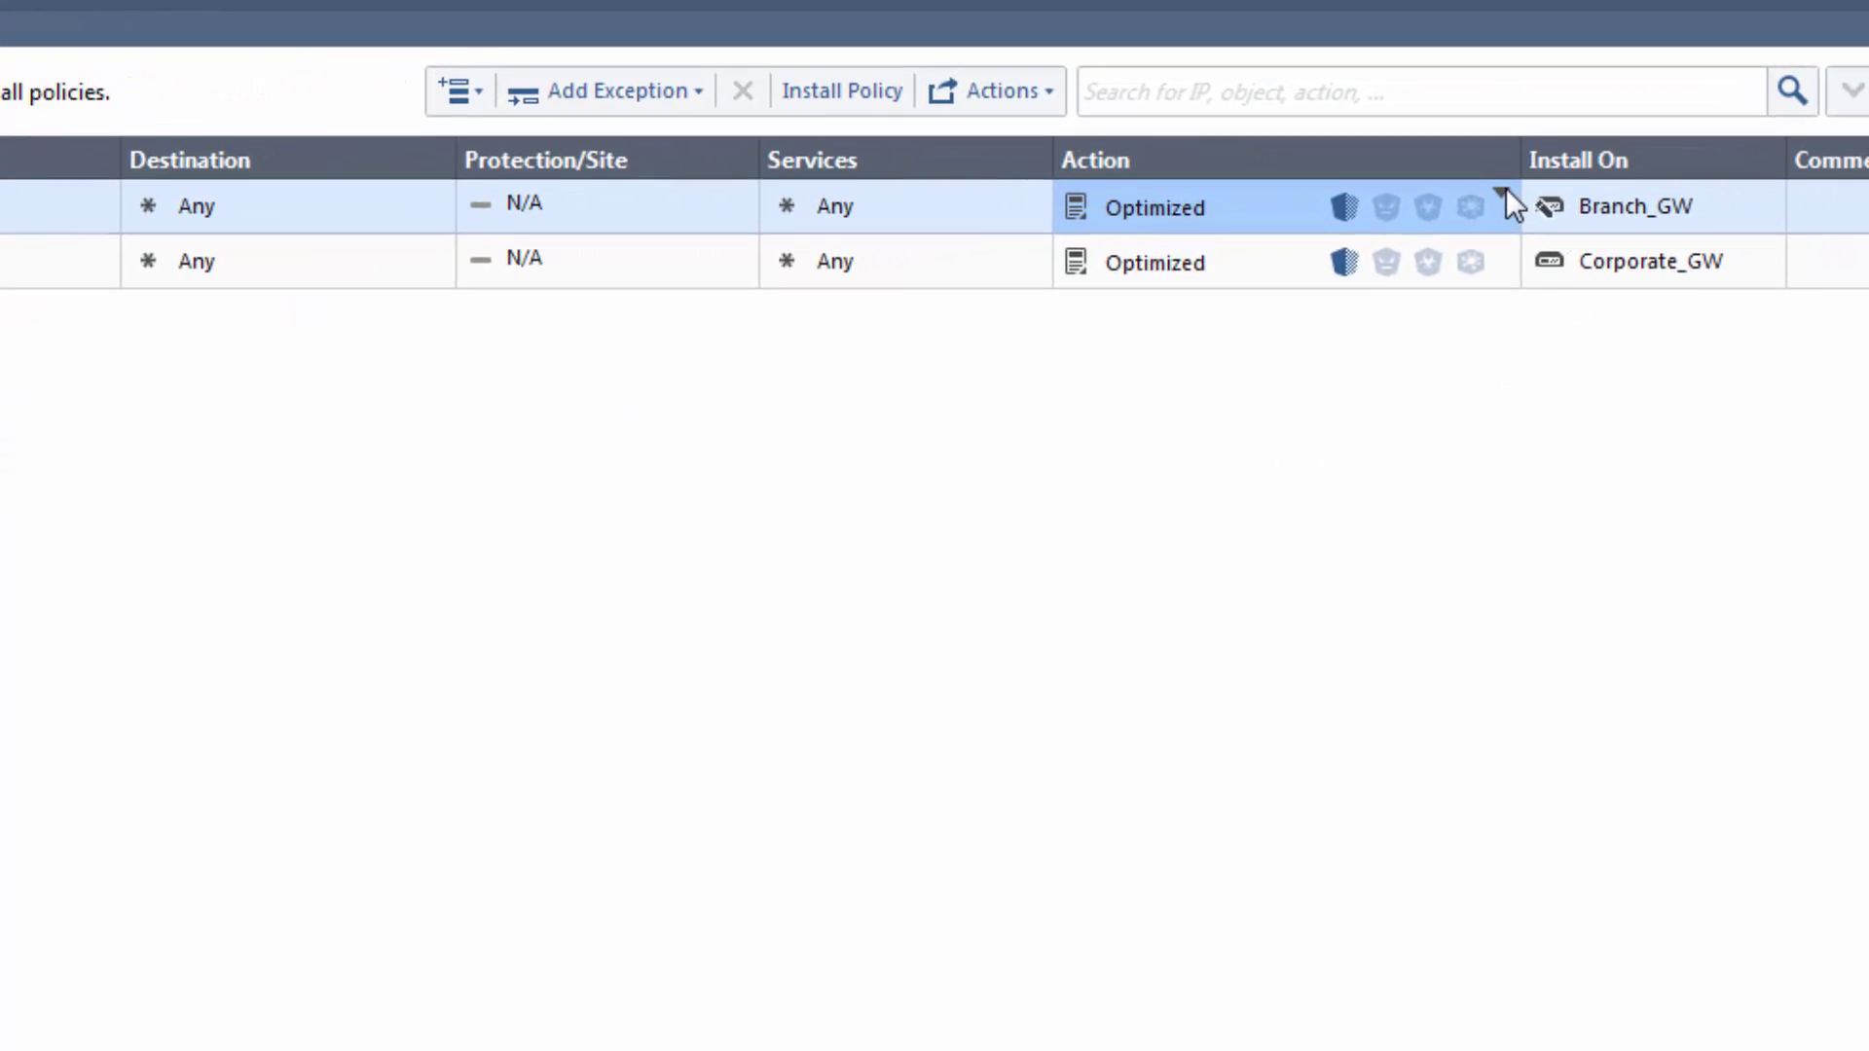
left_click(1503, 193)
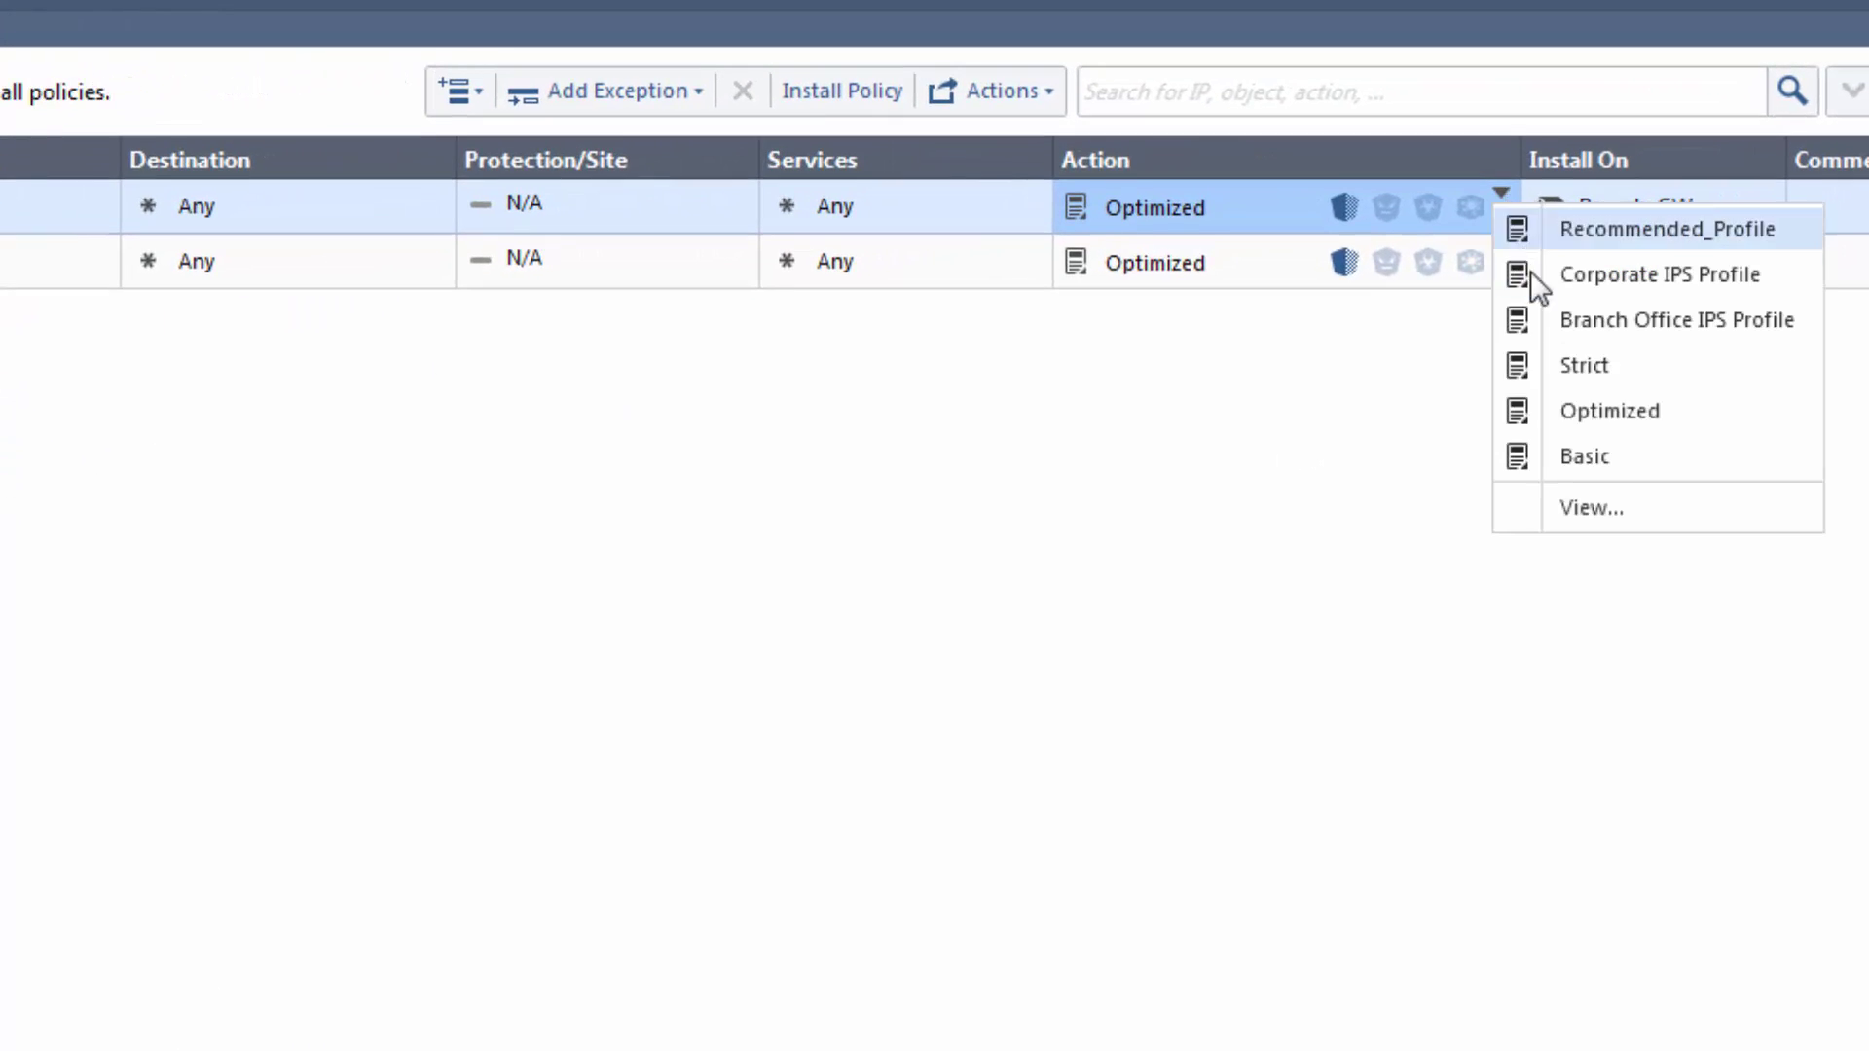
left_click(1553, 319)
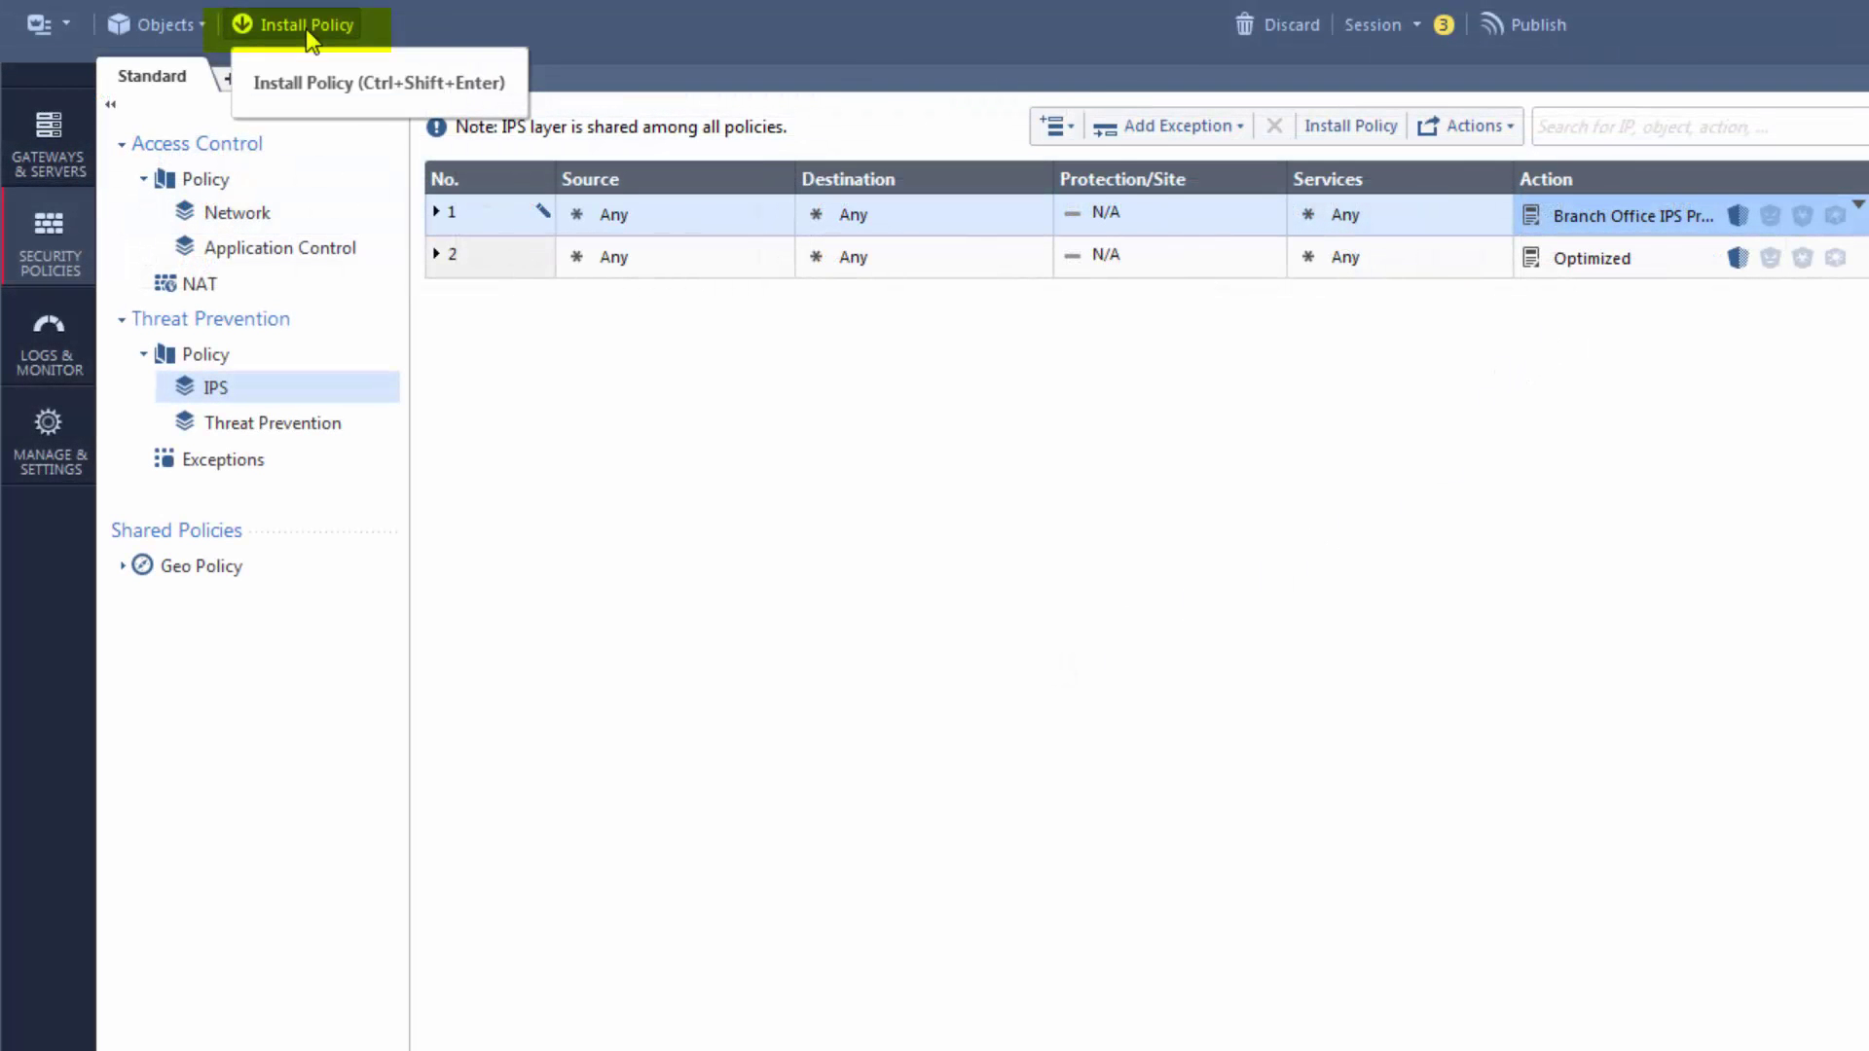
- Publish the changes and install only the Access Control policy on both gateways, excluding Threat Prevention
left_click(305, 29)
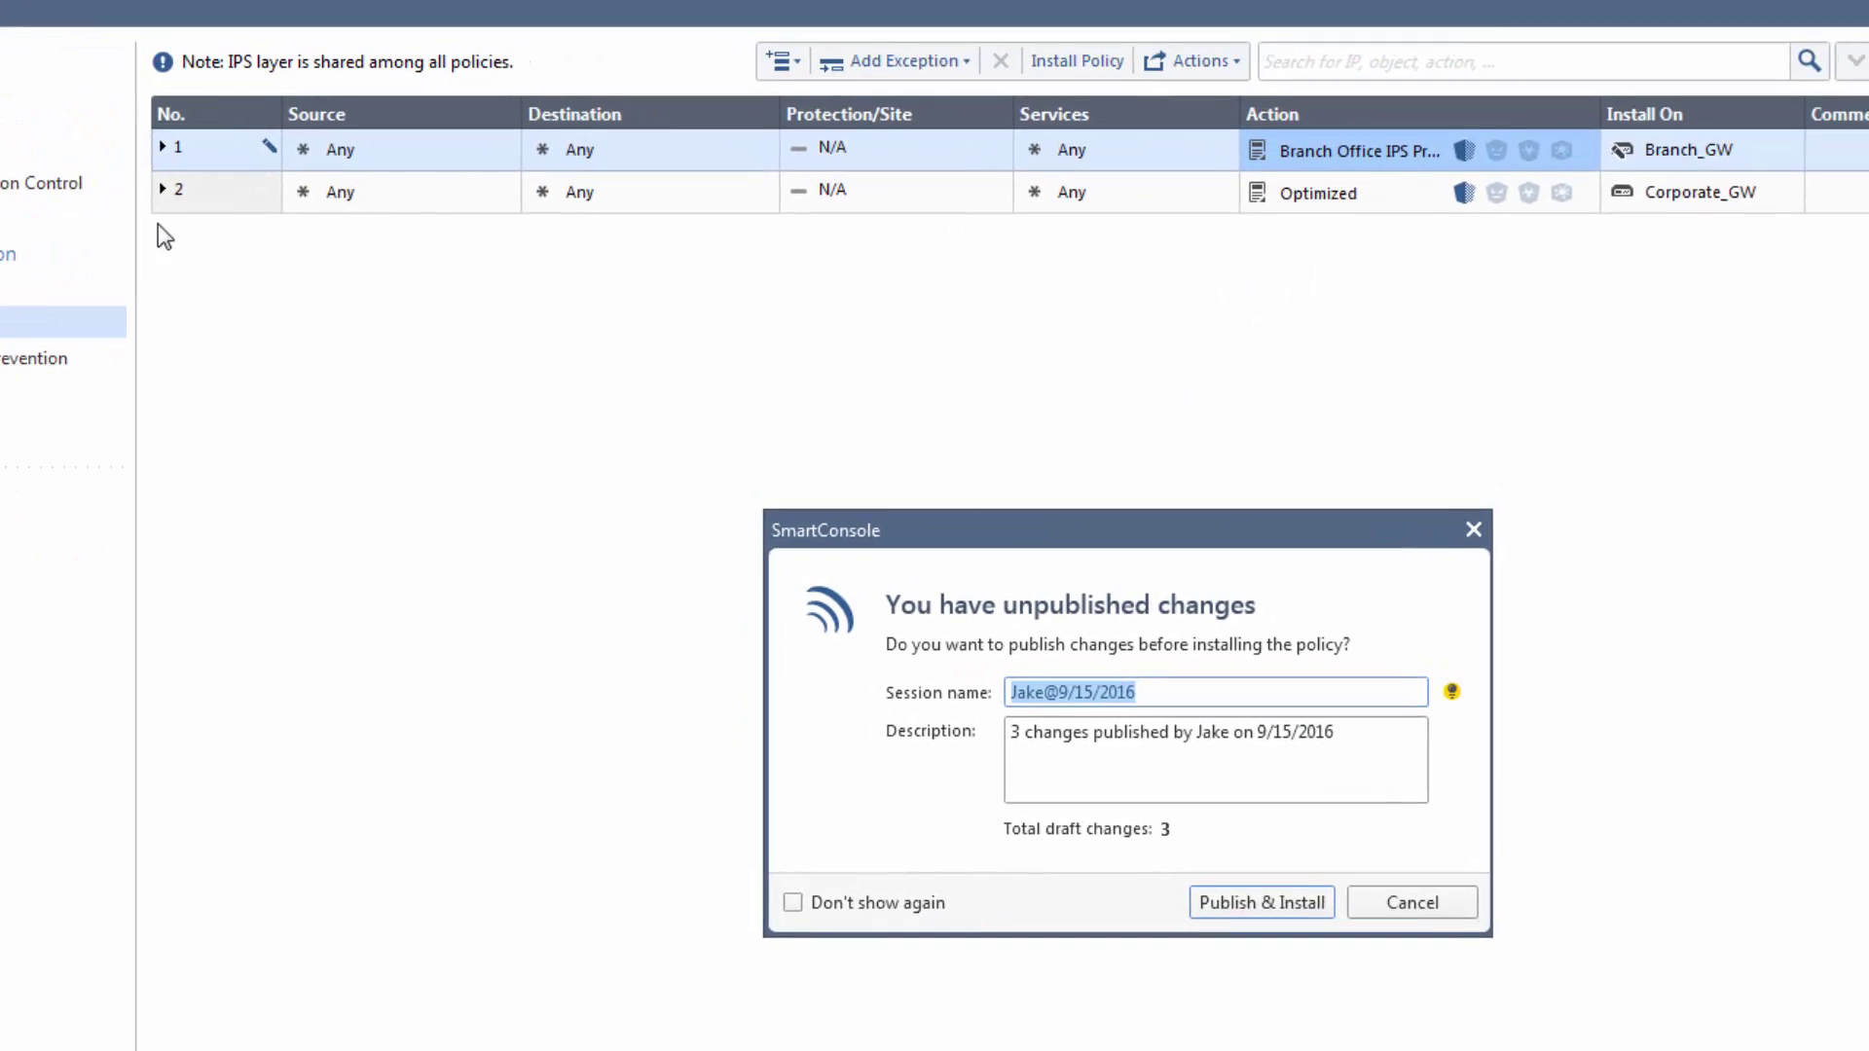
left_click(1125, 869)
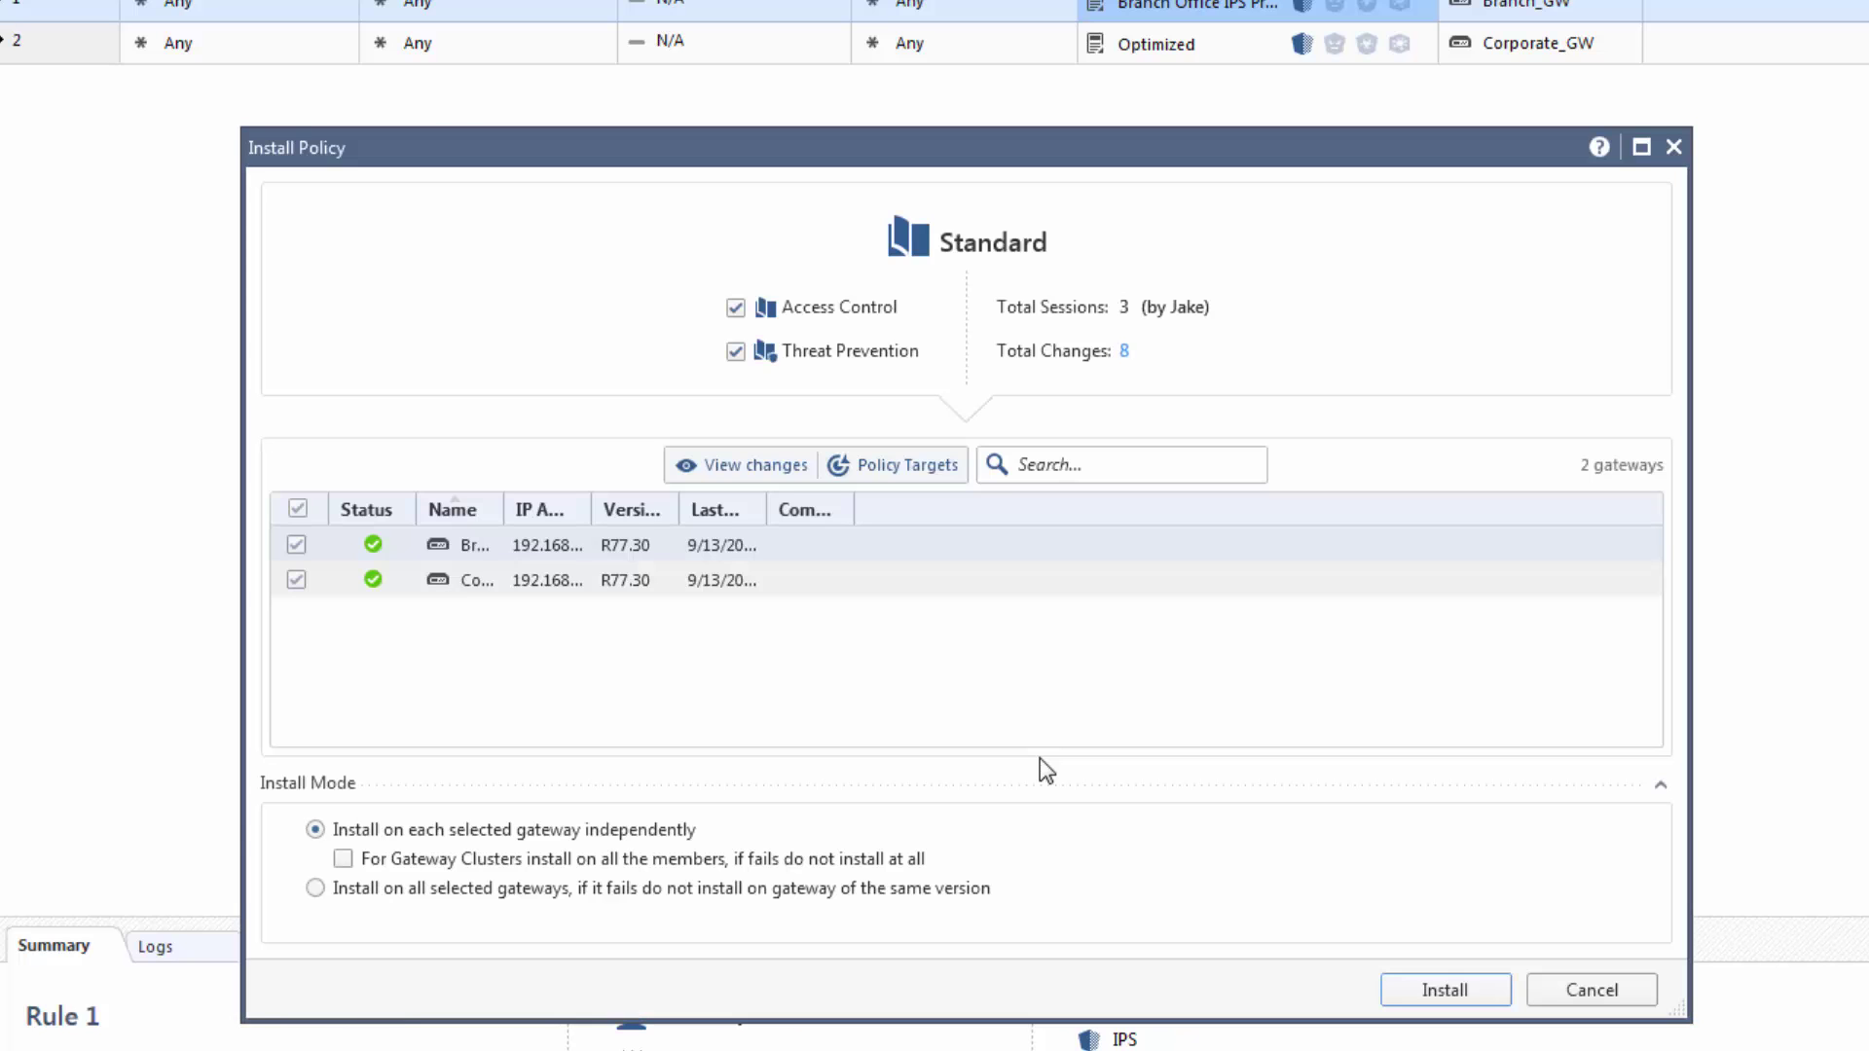
left_click(736, 349)
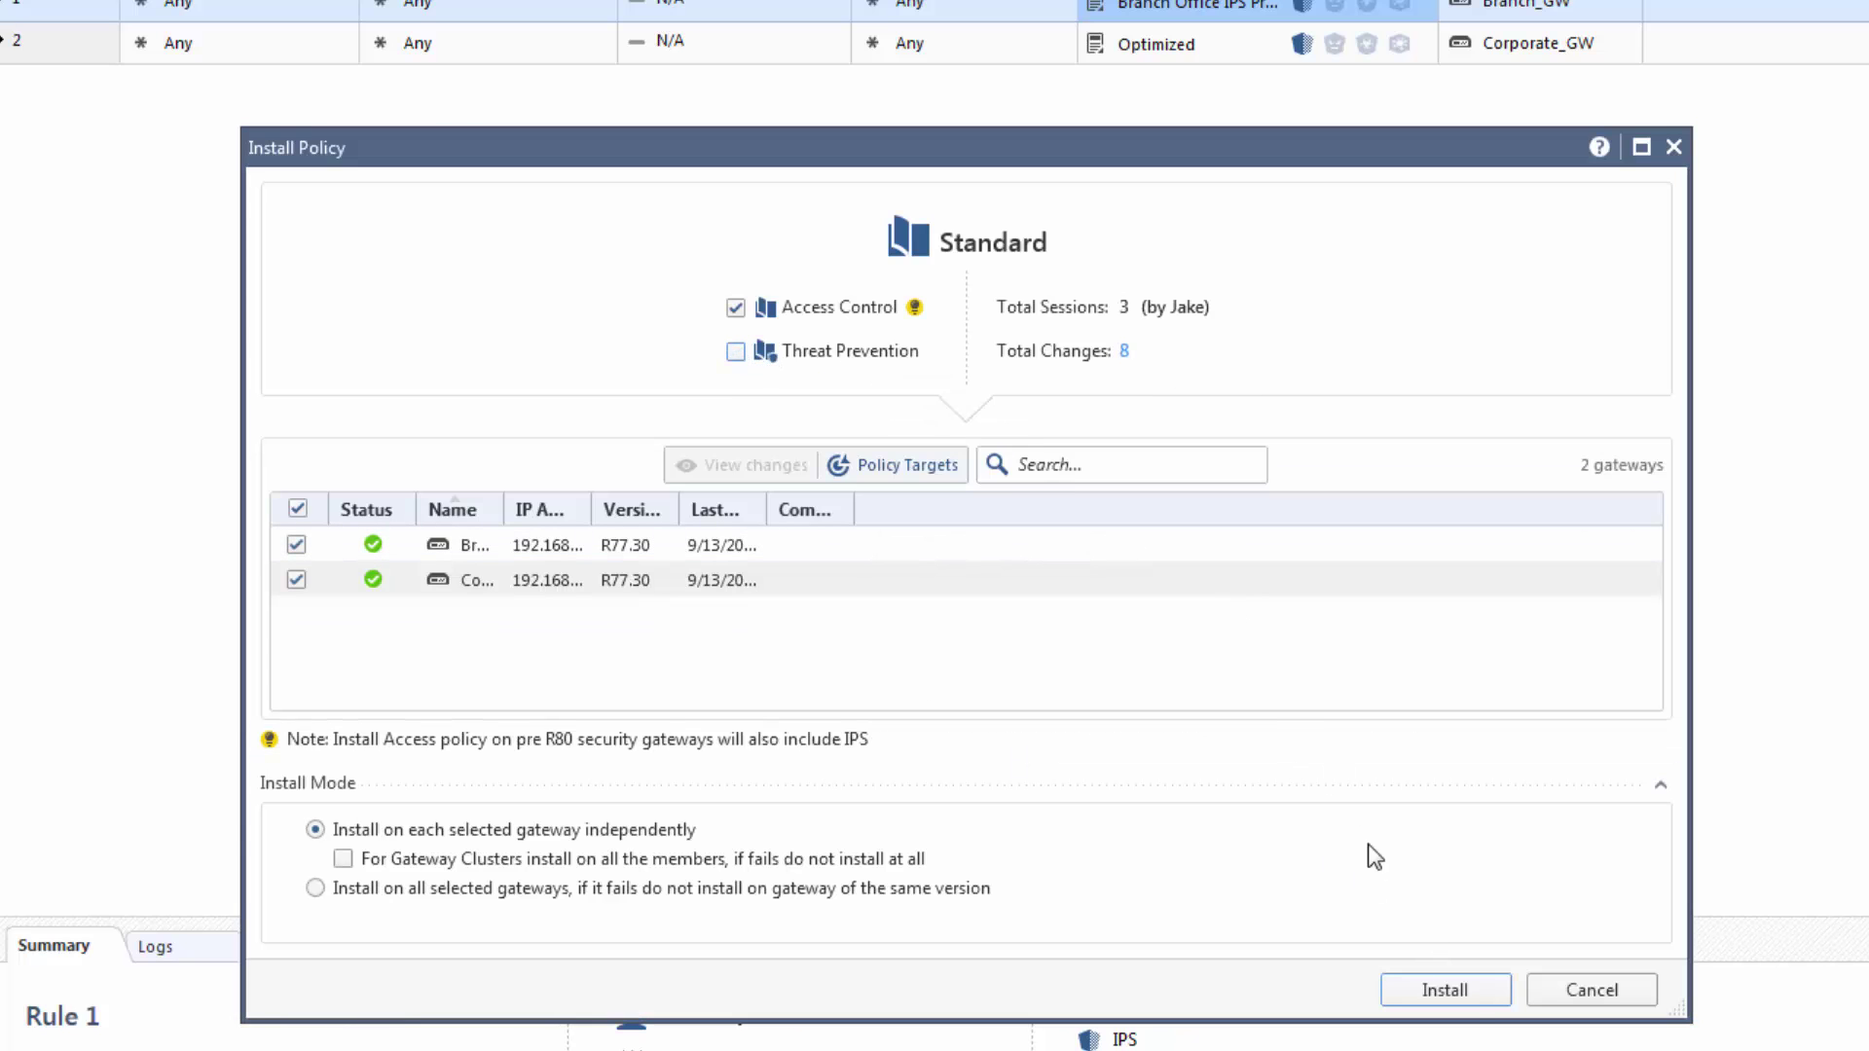
left_click(1472, 996)
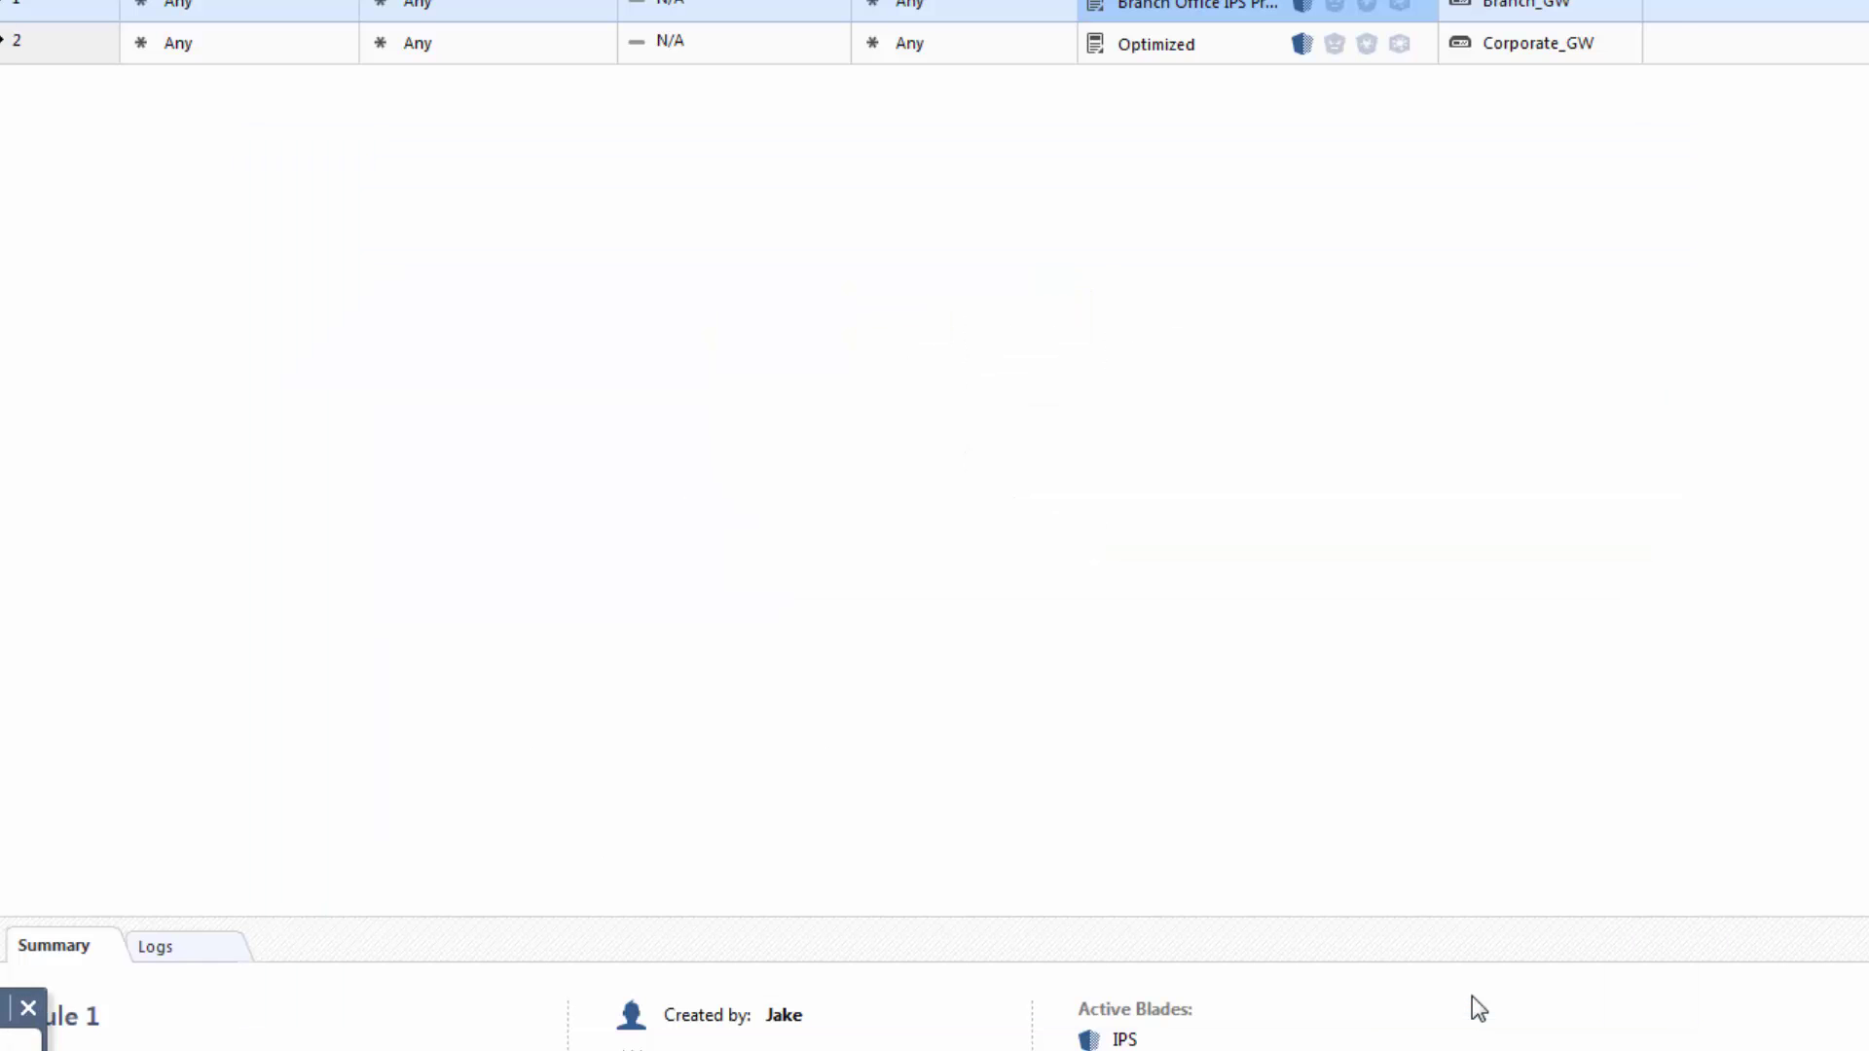